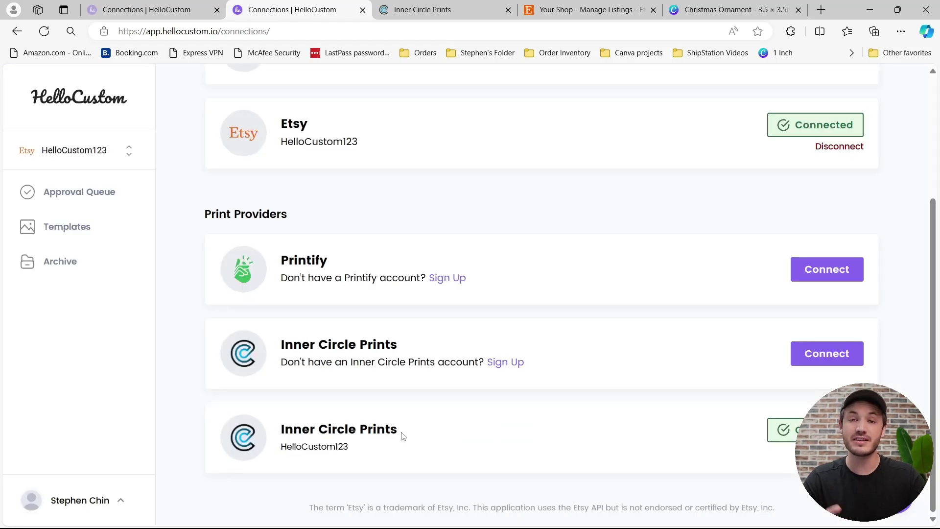
pyautogui.doubleClick(309, 449)
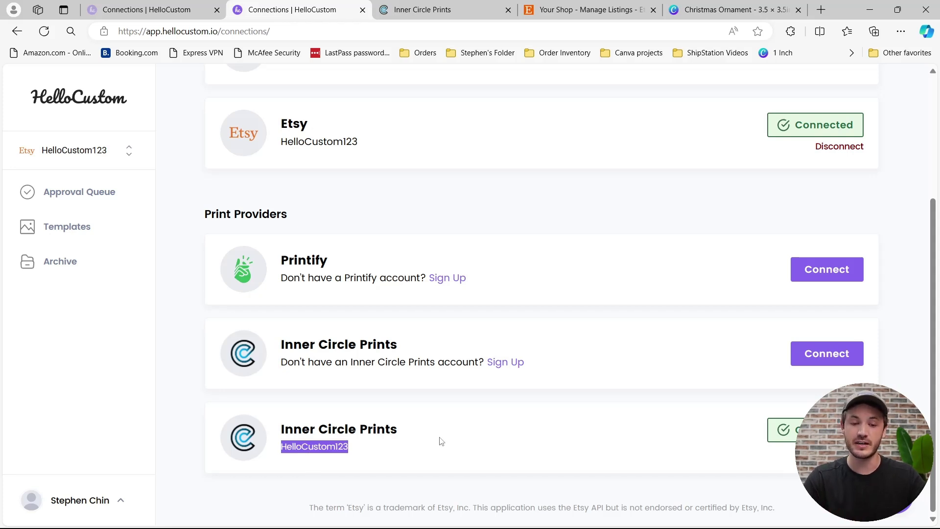
pyautogui.click(566, 444)
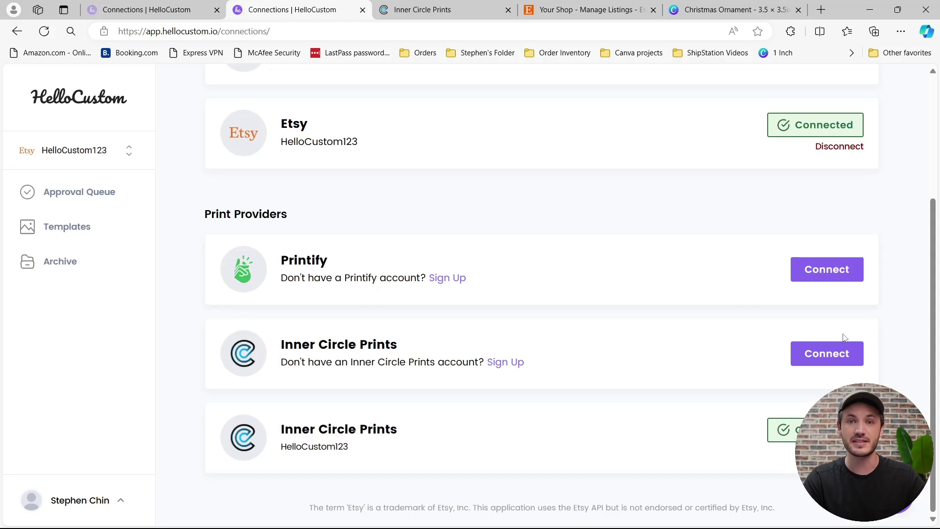
# - Switch to Inner Circle Prints and open the 3" Ceramic Ornament from its catalog
pyautogui.hotkey('ctrl', 'Tab')
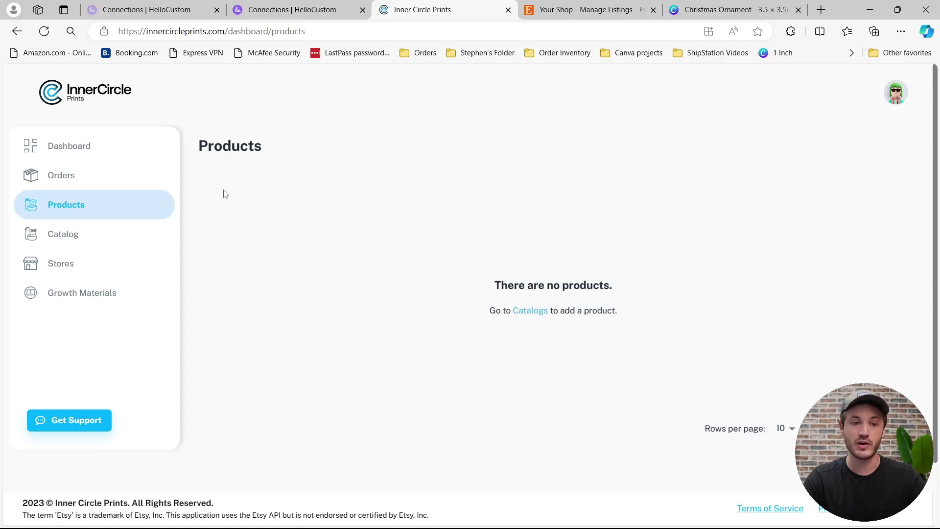
pyautogui.click(81, 233)
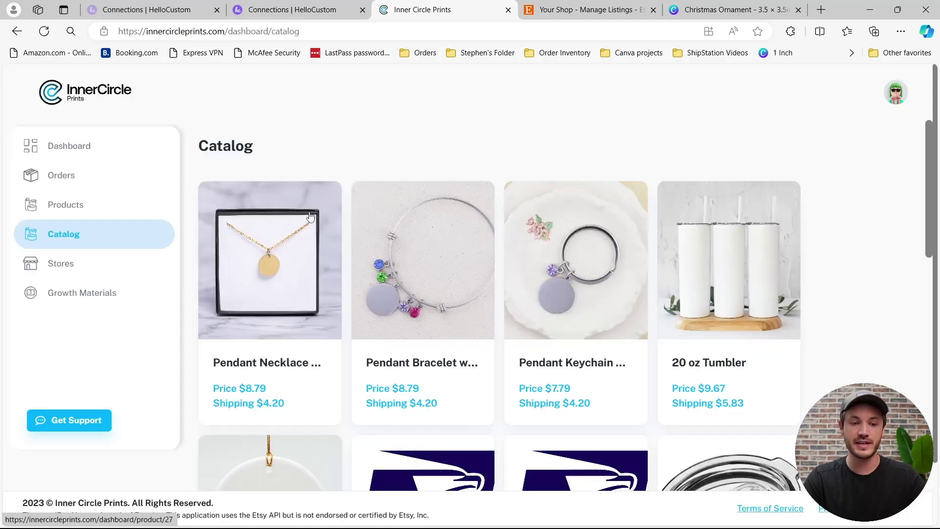
pyautogui.scroll(-2, 310, 215)
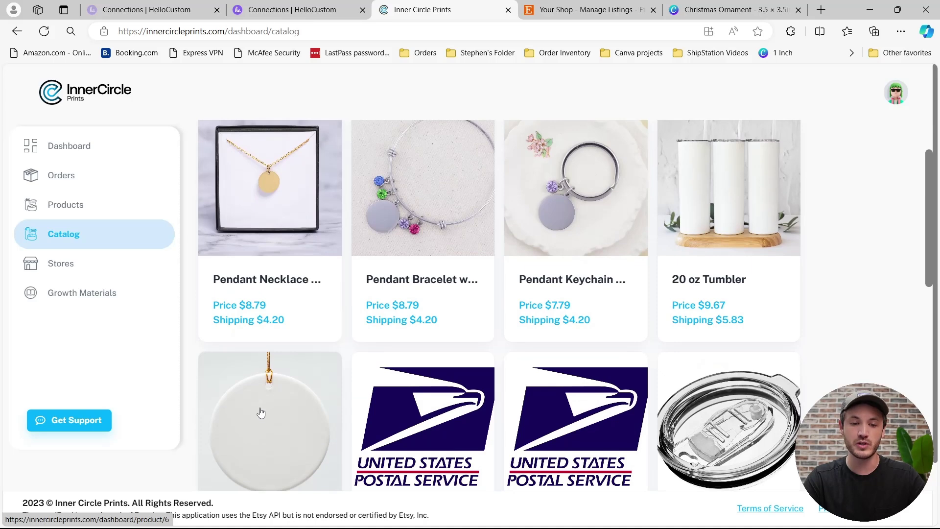
pyautogui.click(264, 419)
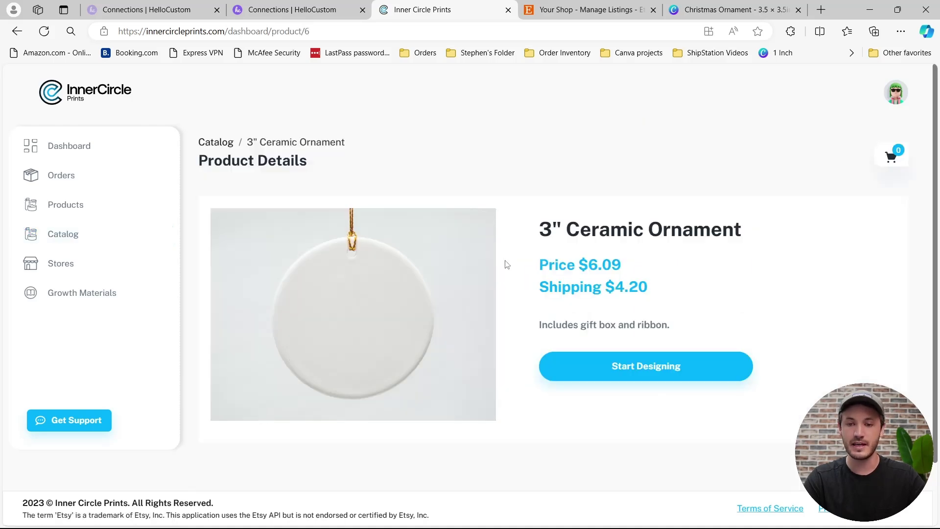
# - Copy the URL of the Christmas Ornament design in Canva and return to Inner Circle Prints
pyautogui.click(712, 5)
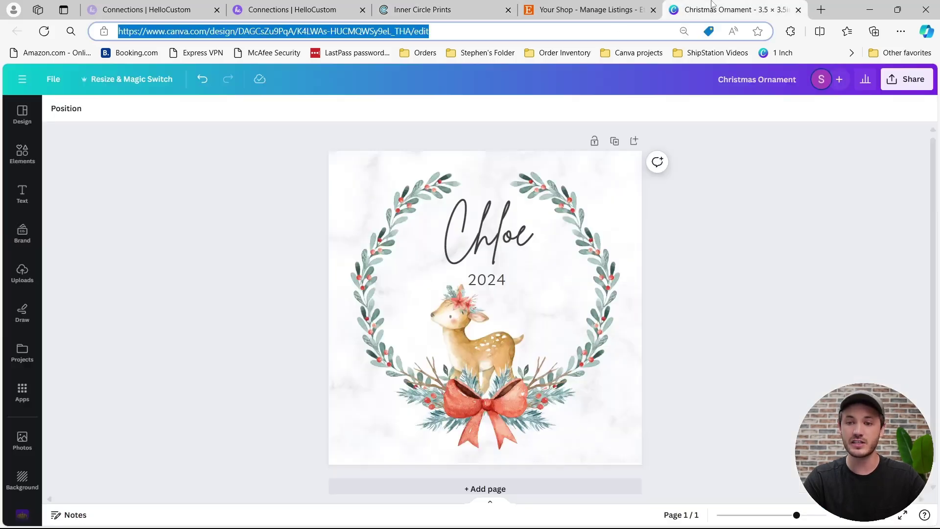
pyautogui.click(452, 35)
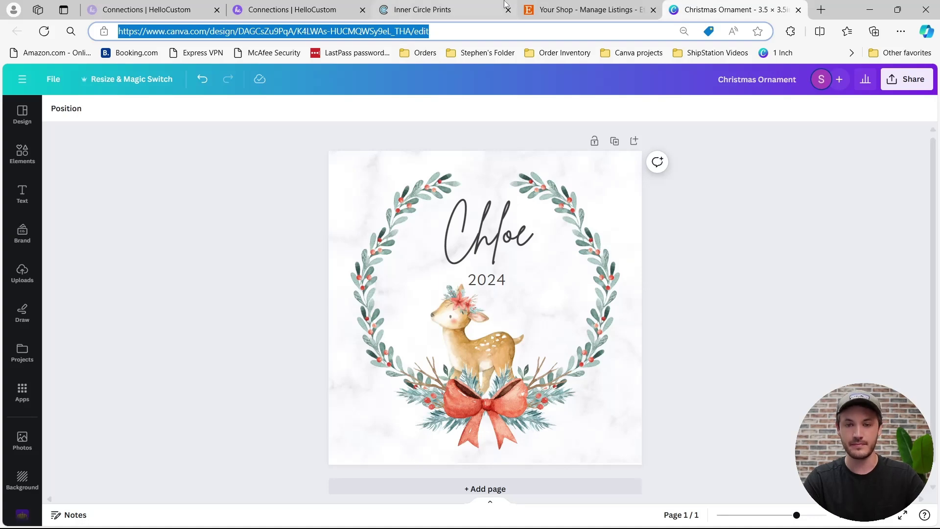
pyautogui.click(423, 9)
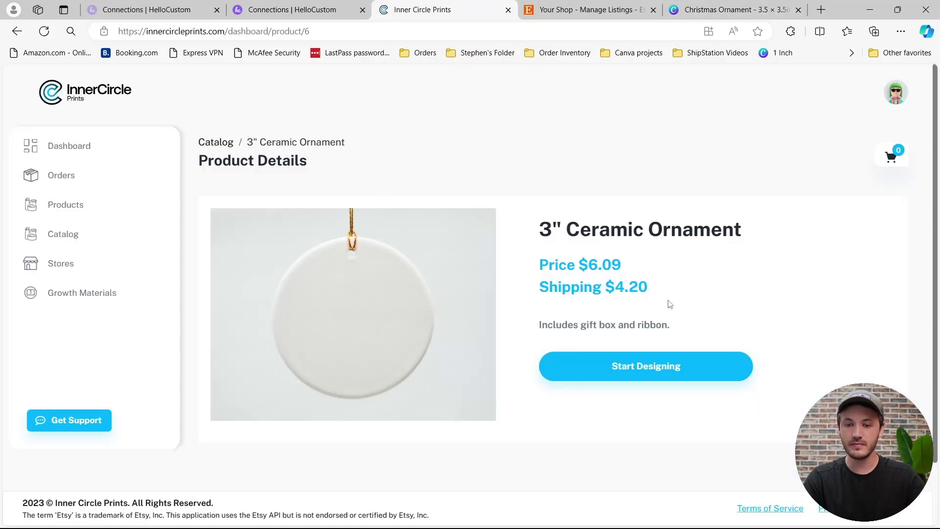
# - Start designing the 3" Ceramic Ornament, paste the copied Canva design URL as its artwork, and add it to the products
pyautogui.click(657, 365)
pyautogui.scroll(-3, 658, 361)
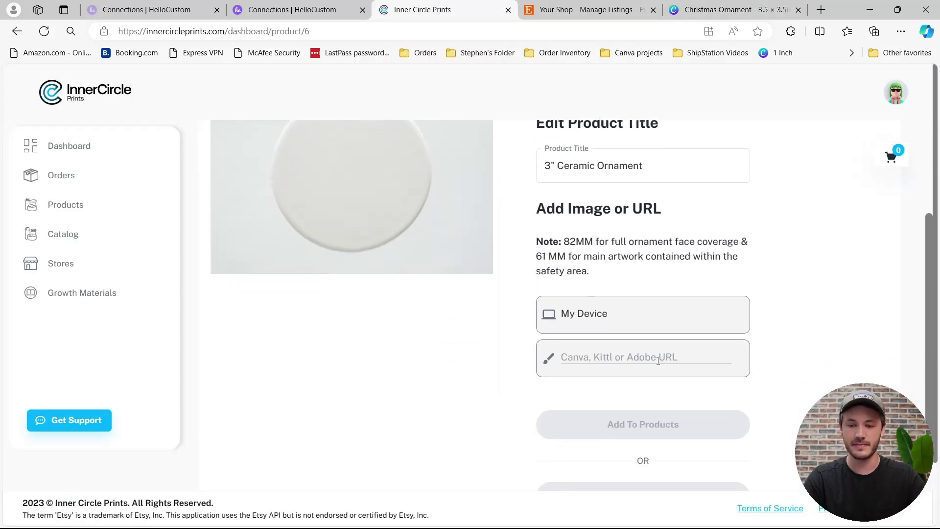
pyautogui.click(598, 339)
pyautogui.hotkey('ctrl', 'v')
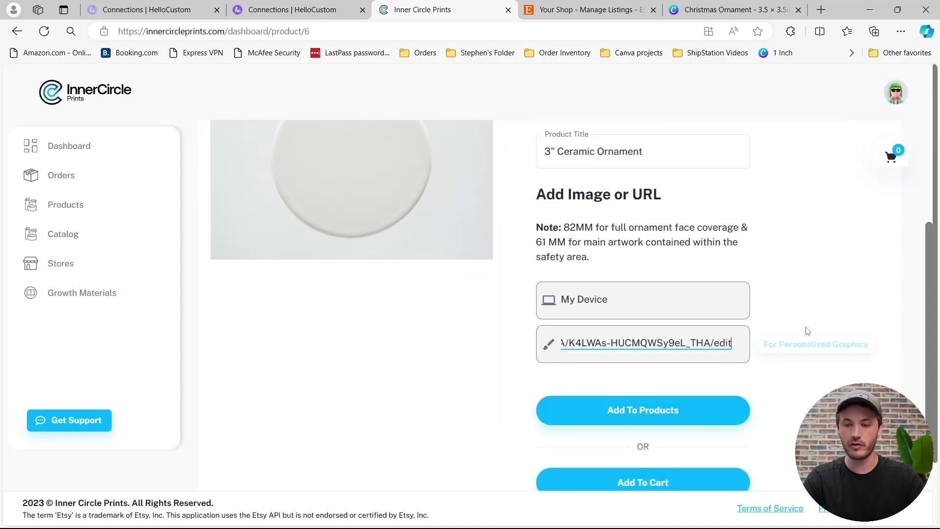
pyautogui.click(831, 326)
pyautogui.click(671, 410)
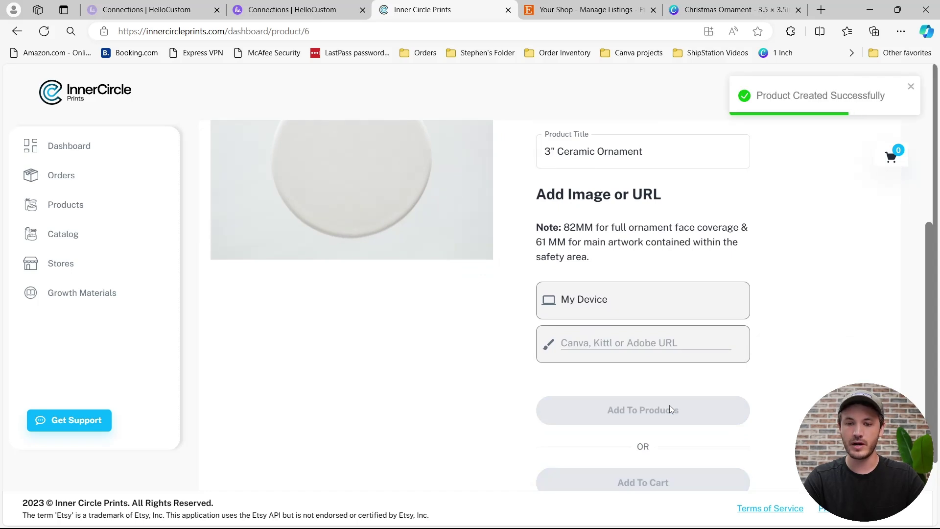
pyautogui.click(84, 208)
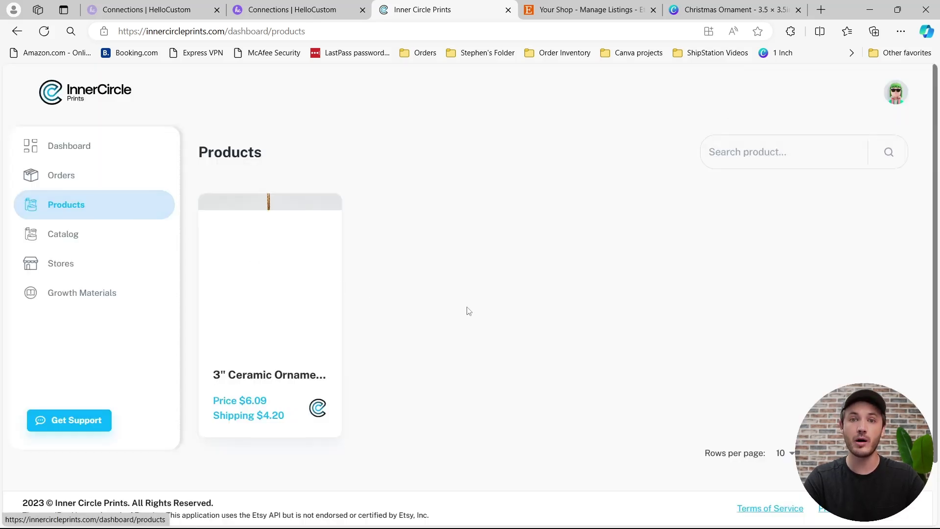
pyautogui.click(319, 412)
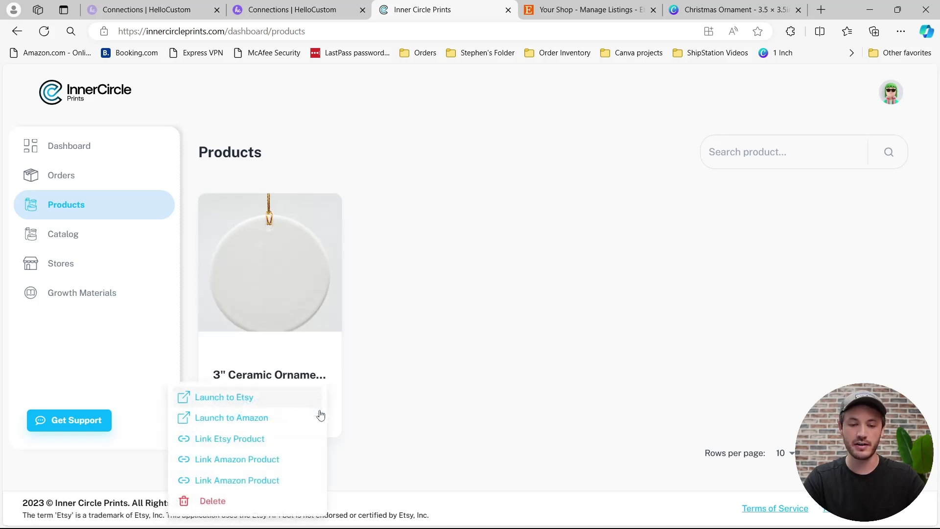
pyautogui.click(223, 398)
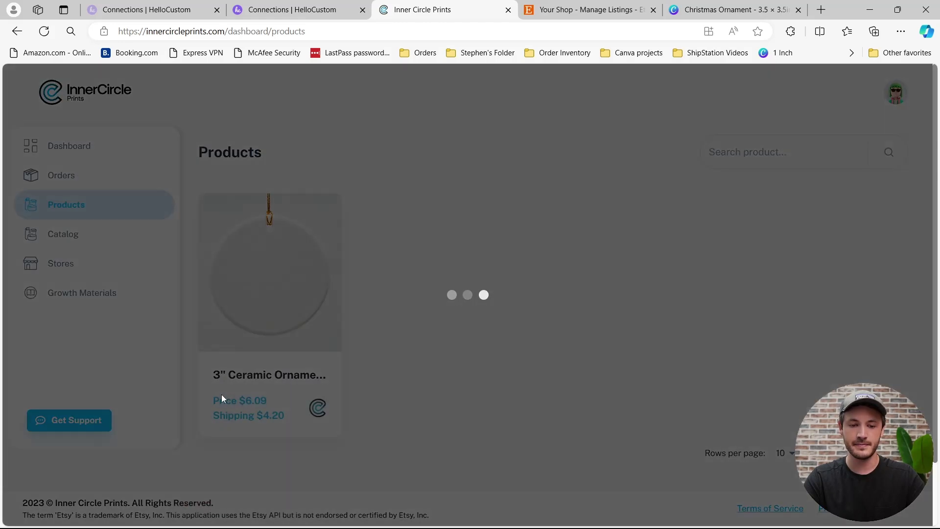
pyautogui.scroll(-15, 333, 332)
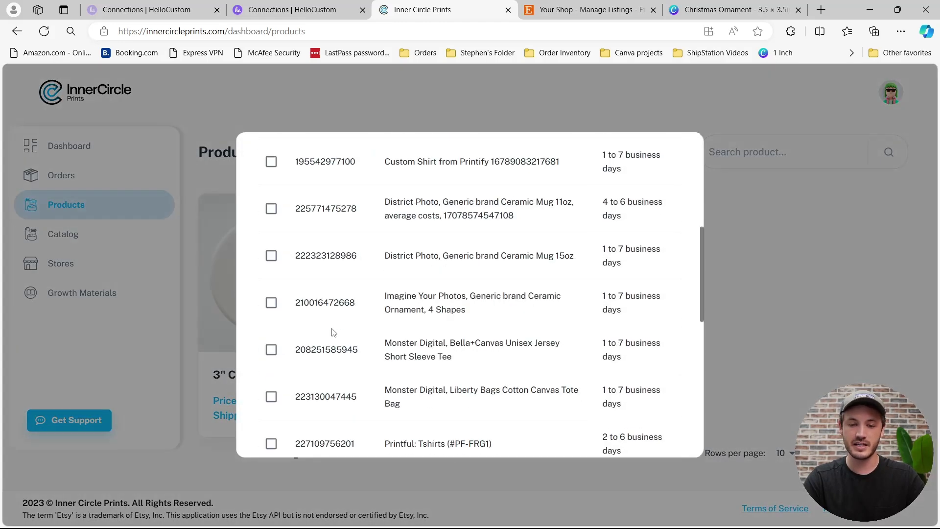
pyautogui.click(271, 354)
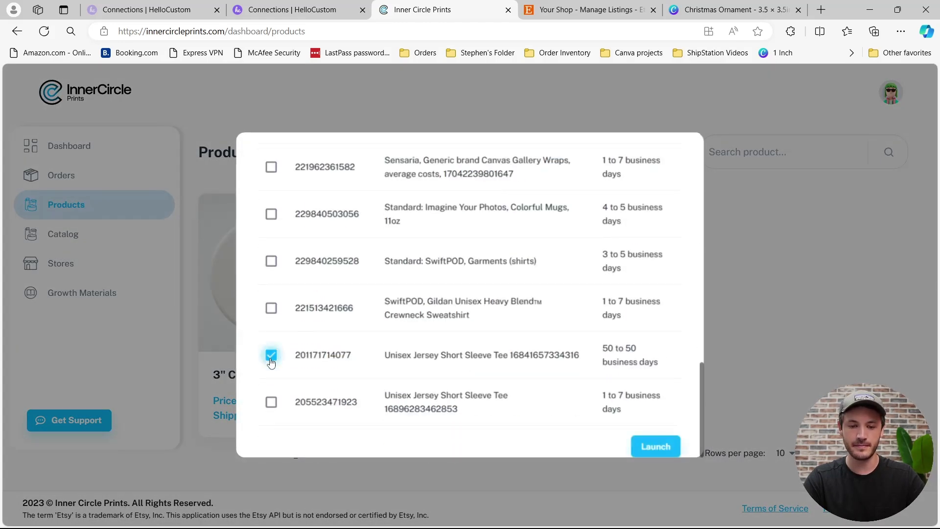
pyautogui.click(656, 446)
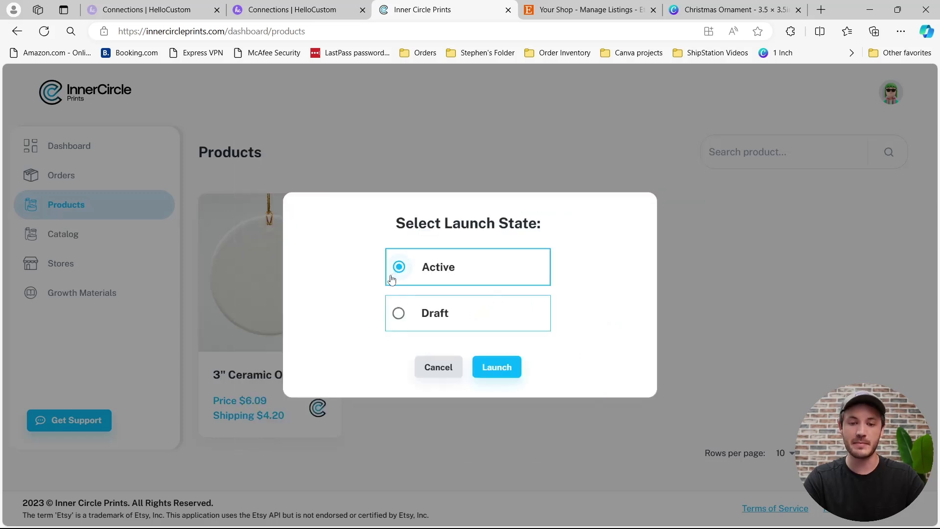
pyautogui.click(488, 365)
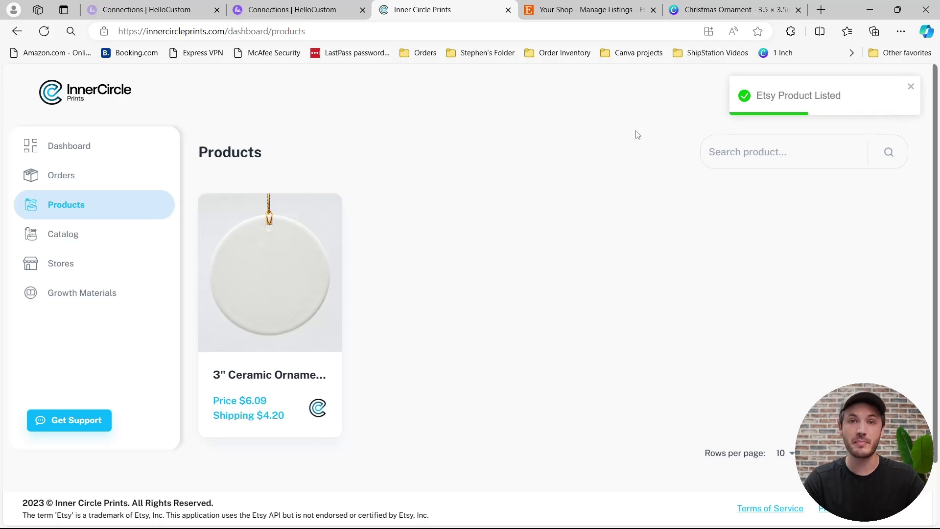
# - Open the 3" Ceramic Ornament listing in Etsy Shop Manager for editing and set its SKU to O-001
pyautogui.hotkey('ctrl', 'Tab')
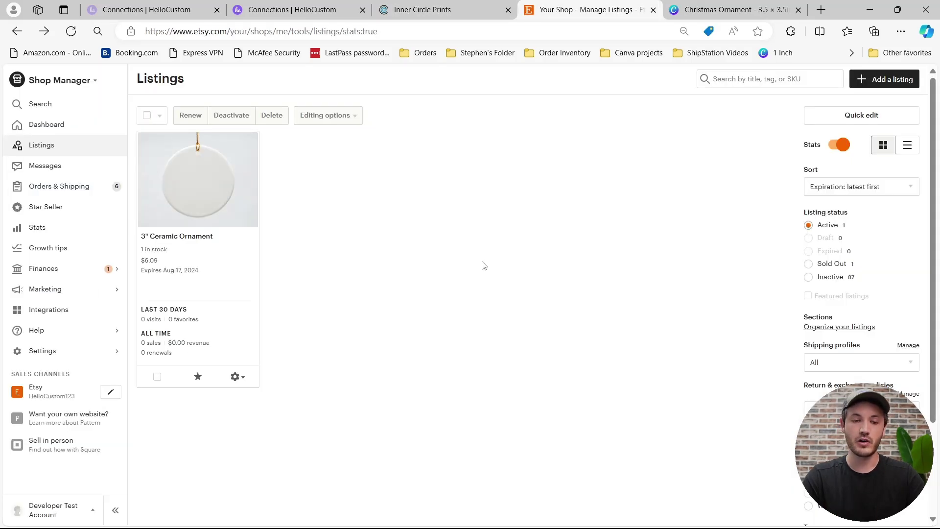
pyautogui.click(259, 219)
pyautogui.scroll(-20, 722, 178)
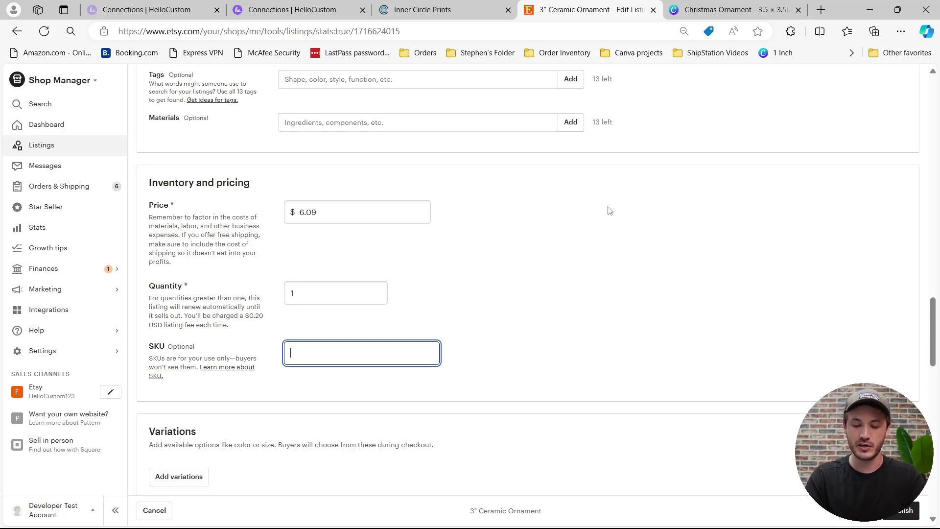
pyautogui.write('O')
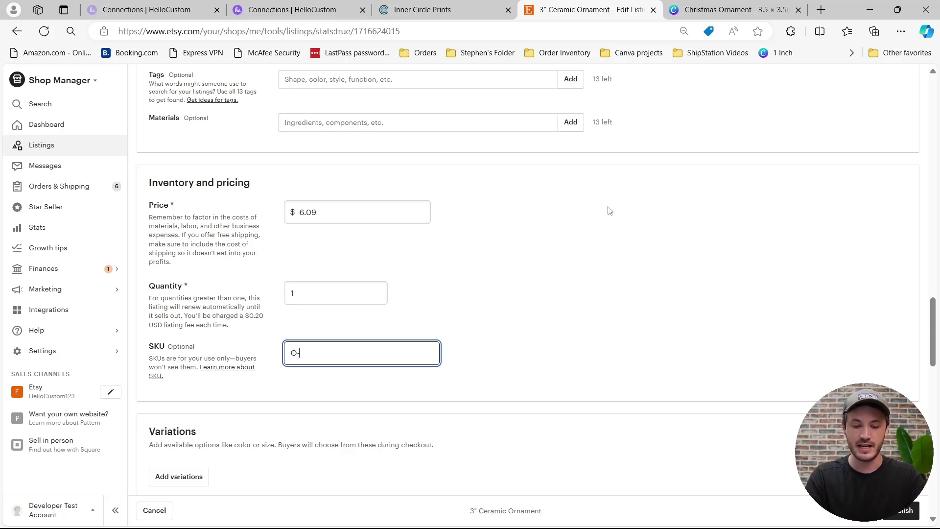
pyautogui.write('-001')
# - Turn on personalization for the ornament listing and publish the changes
pyautogui.scroll(-1, 532, 270)
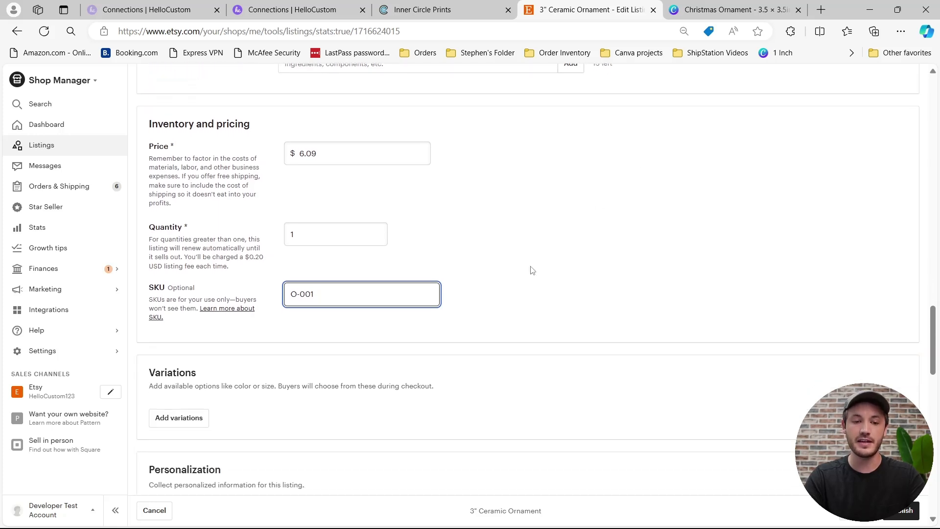
pyautogui.scroll(-2, 532, 270)
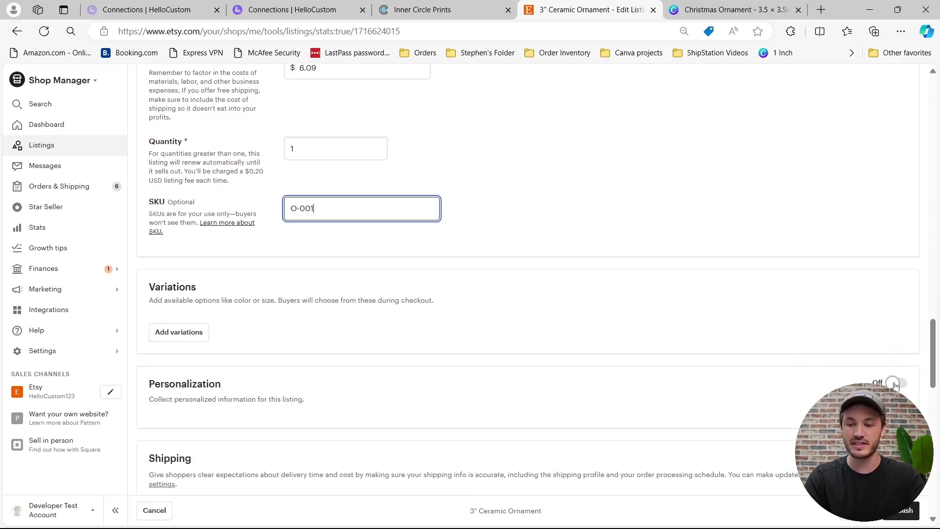
pyautogui.click(894, 384)
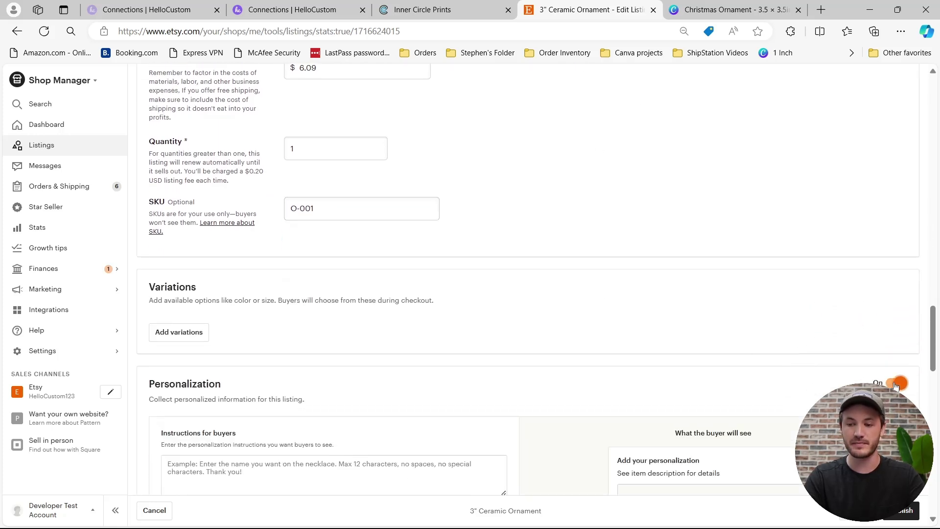
pyautogui.click(903, 510)
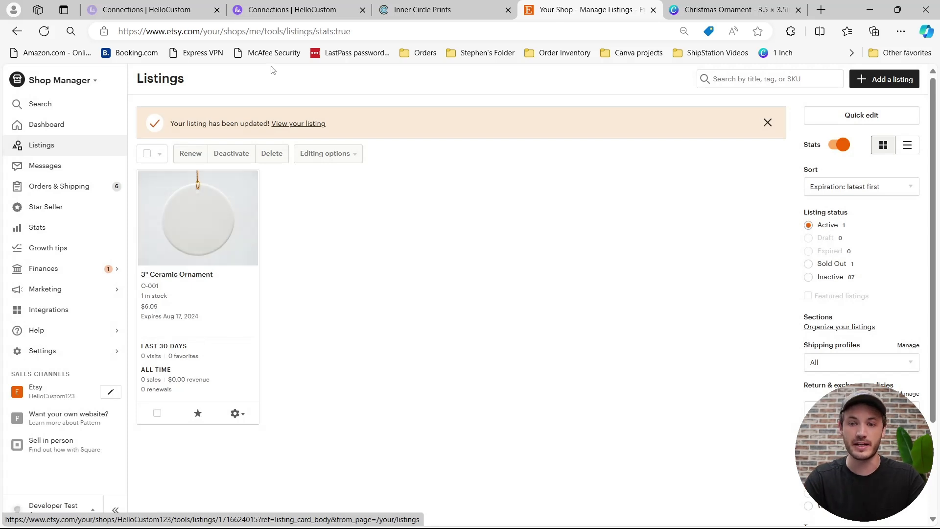
# - Switch to Inner Circle Prints and link the Etsy SKU O-001 to the 3" Ceramic Ornament product
pyautogui.click(415, 4)
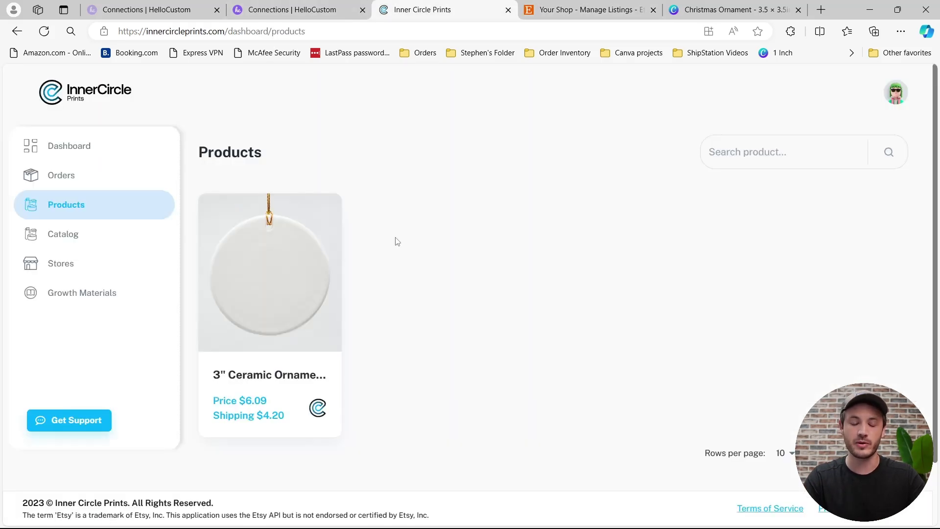
pyautogui.click(317, 409)
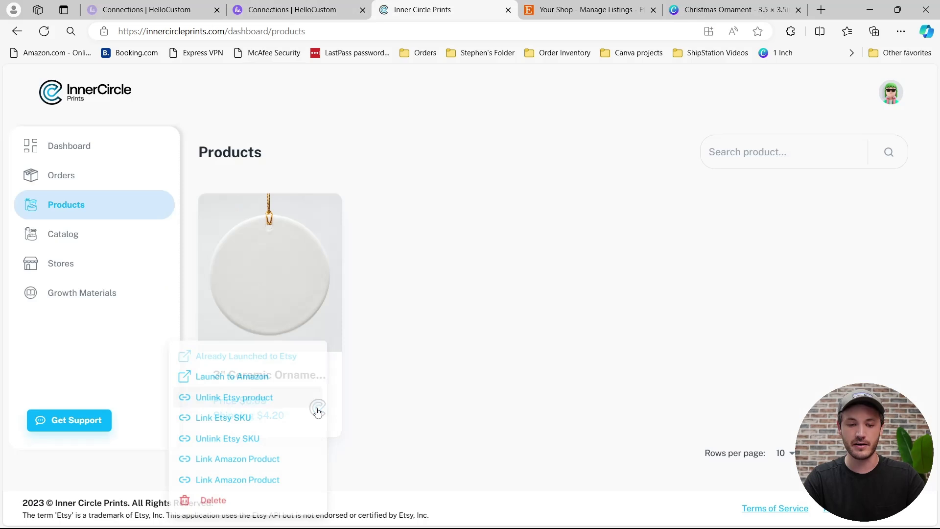
pyautogui.click(286, 419)
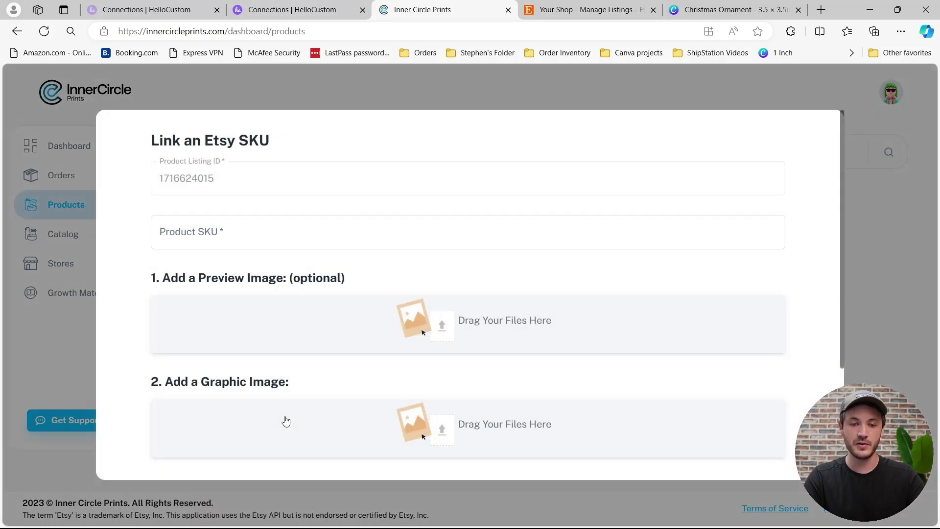
pyautogui.click(206, 245)
pyautogui.click(207, 245)
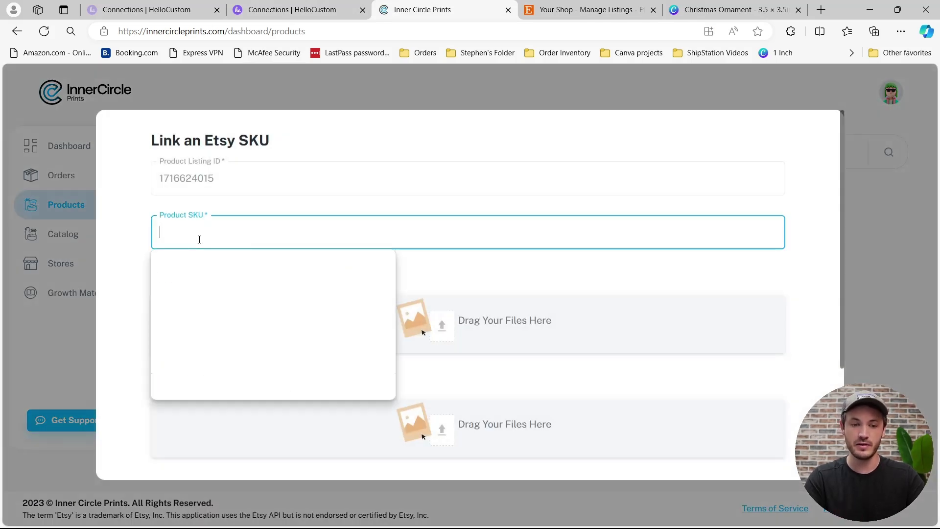
pyautogui.write('O-001')
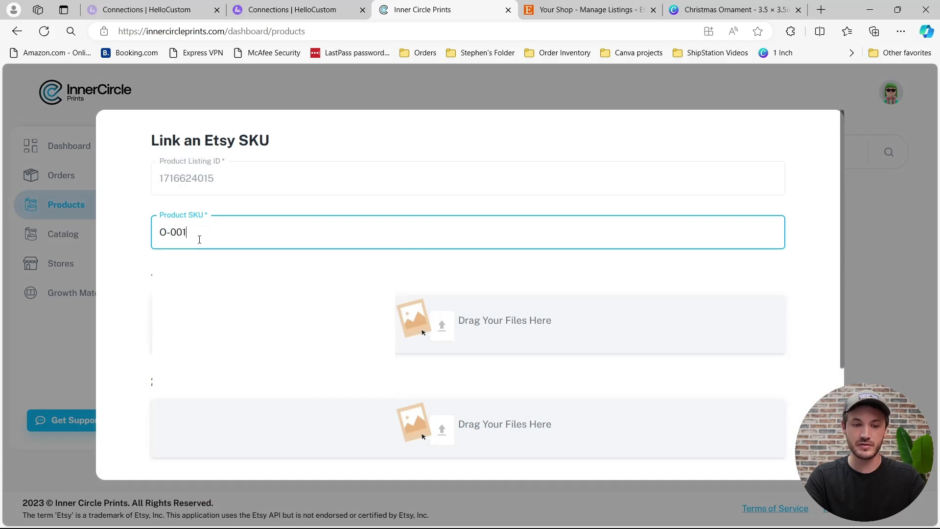
pyautogui.scroll(-3, 404, 273)
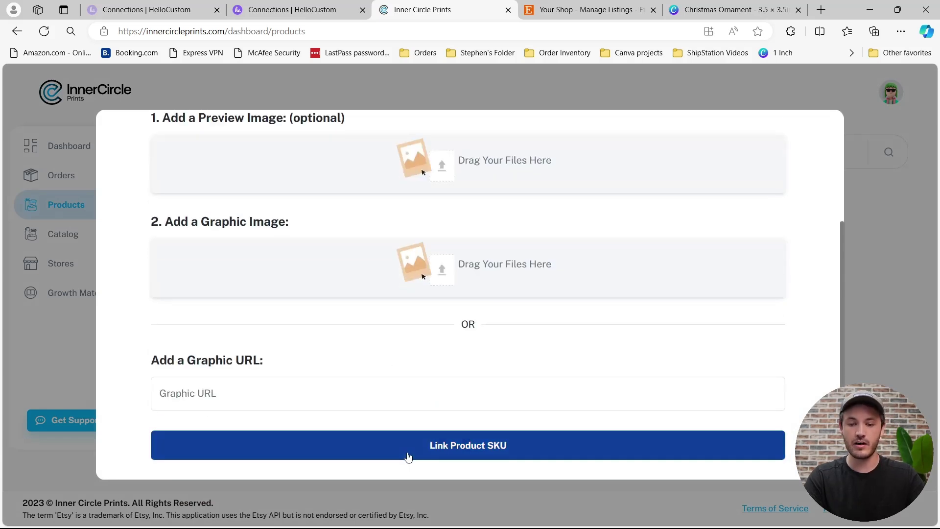
pyautogui.click(425, 450)
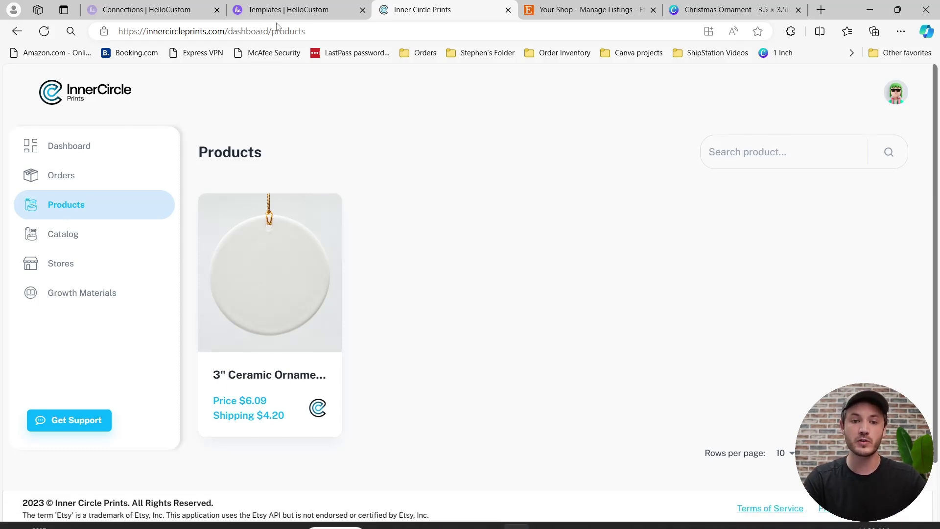
# - Switch to HelloCustom and start adding a new template
pyautogui.click(291, 12)
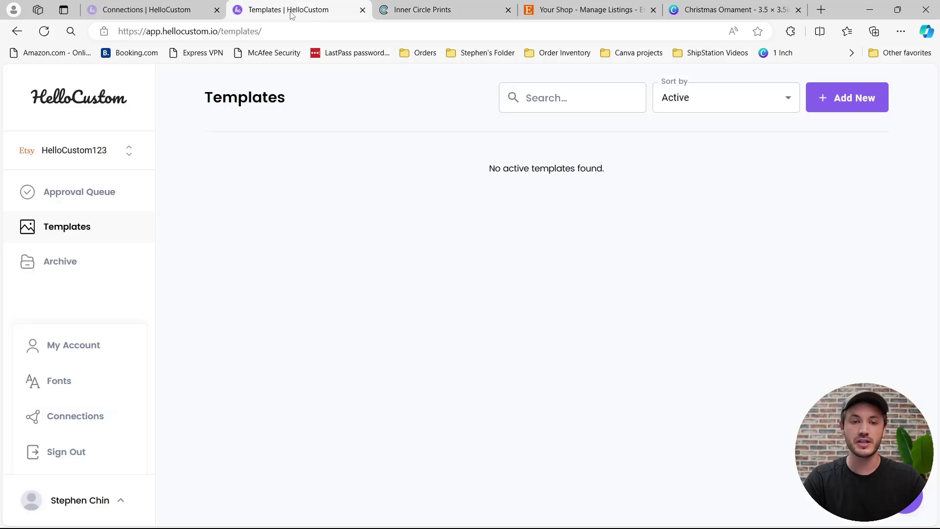
pyautogui.click(84, 228)
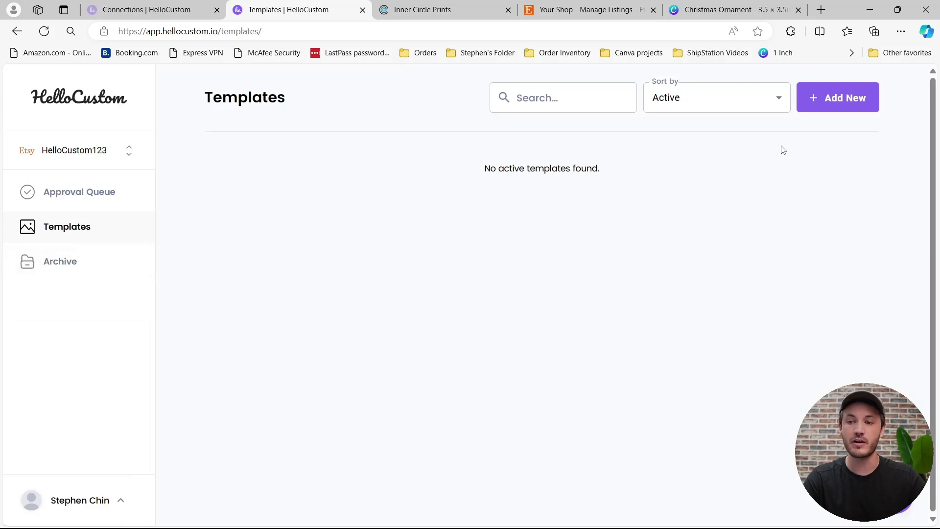
pyautogui.click(851, 109)
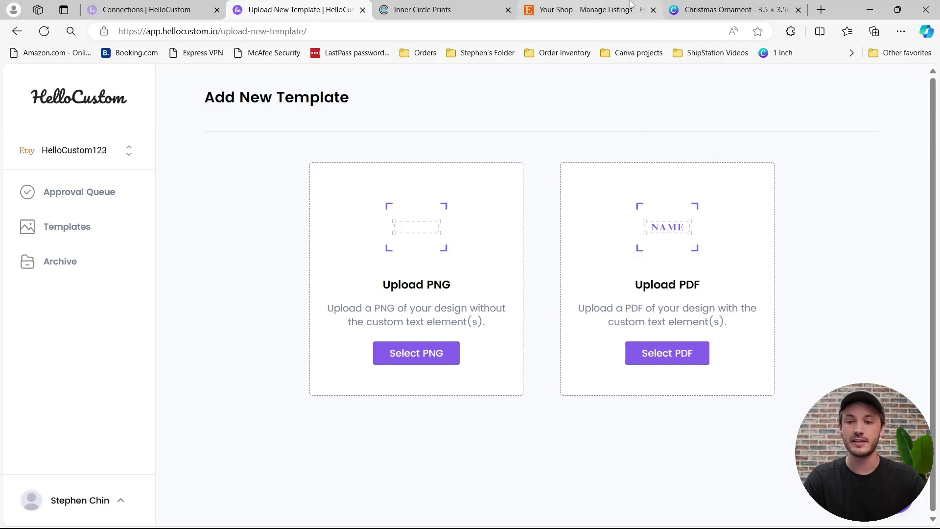
# - Switch to Canva and download the Christmas Ornament design as PDF Print with the RGB color profile
pyautogui.click(701, 8)
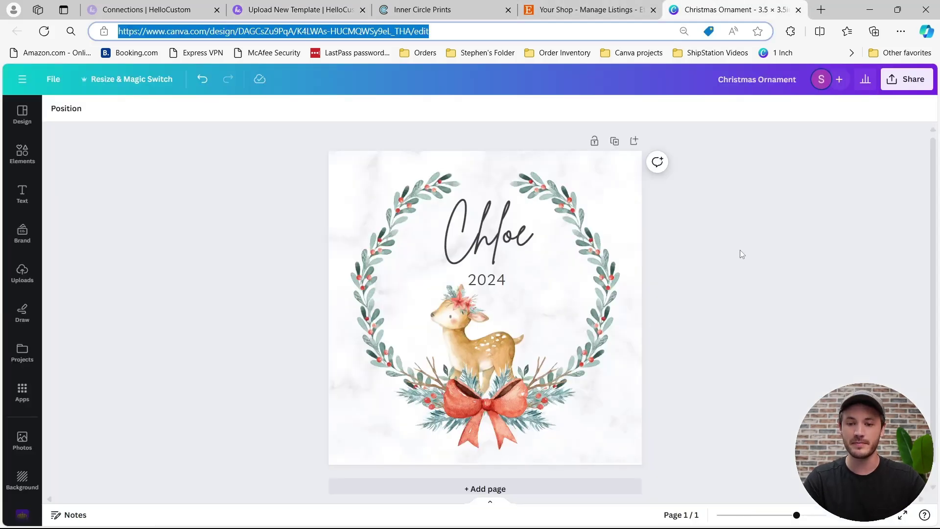
pyautogui.click(921, 82)
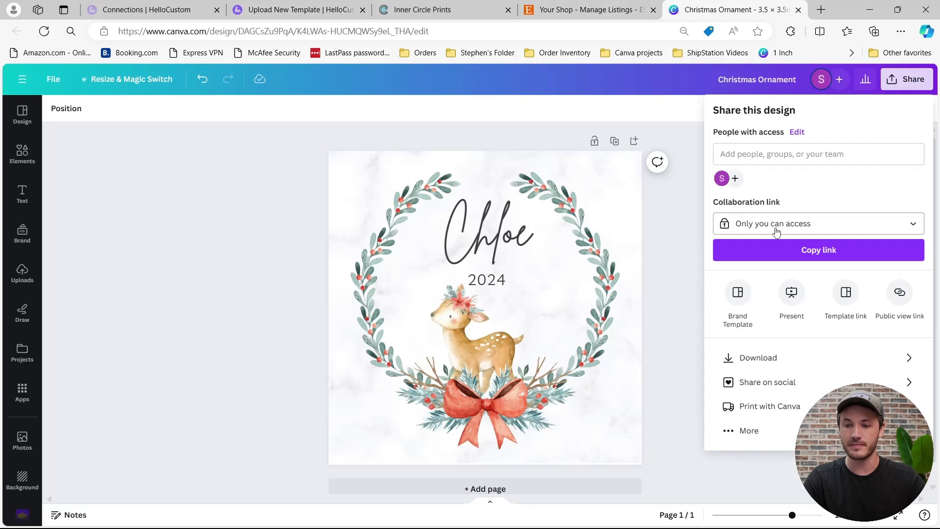
pyautogui.click(741, 359)
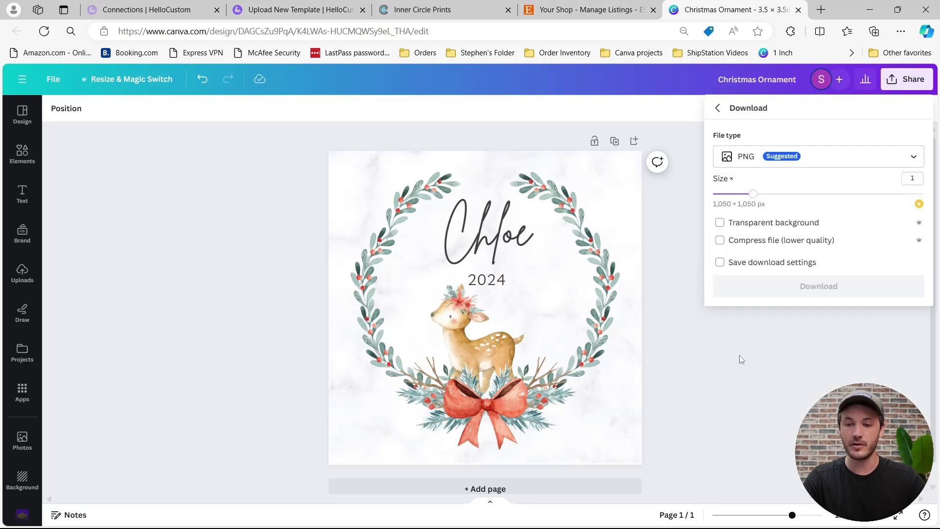
pyautogui.click(769, 159)
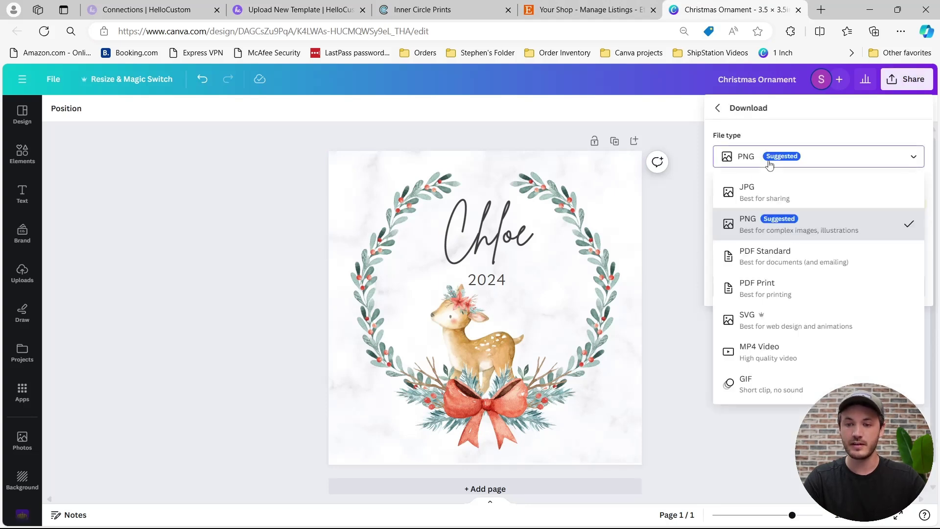
pyautogui.click(759, 293)
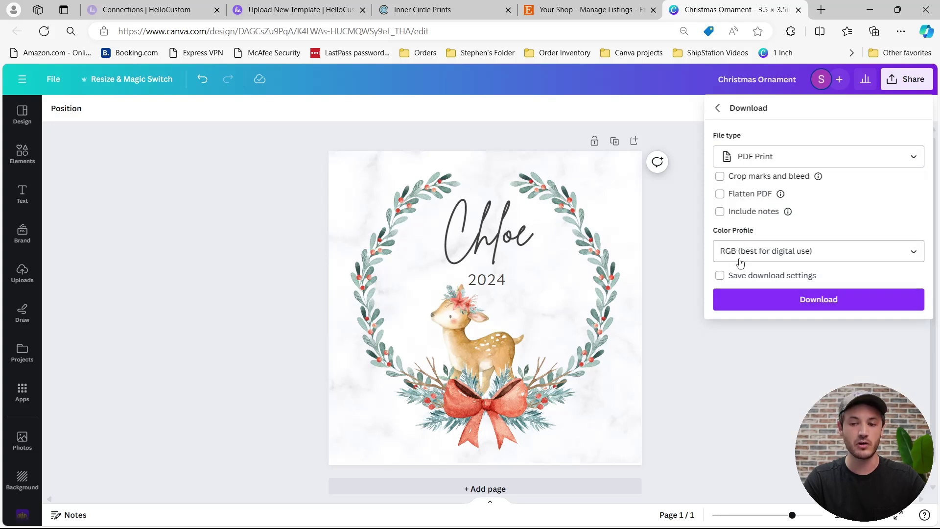
pyautogui.click(777, 298)
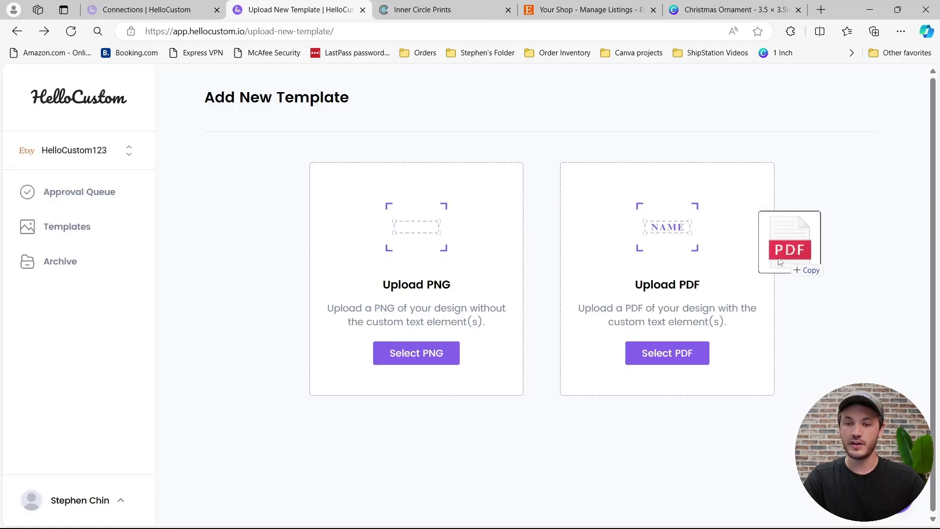
# - Upload the downloaded PDF to HelloCustom as an editable template and check its separate design elements
pyautogui.moveTo(793, 267); pyautogui.dragTo(623, 303)
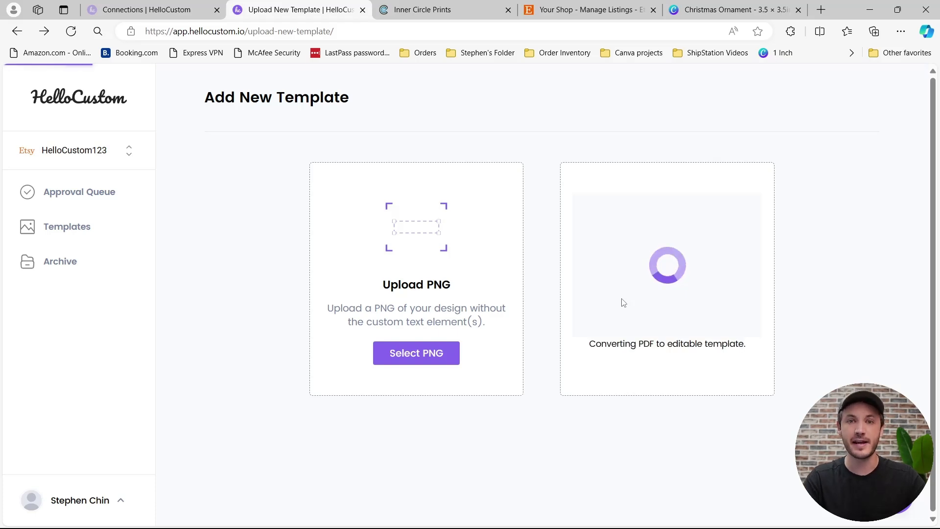
pyautogui.moveTo(741, 147); pyautogui.dragTo(378, 497)
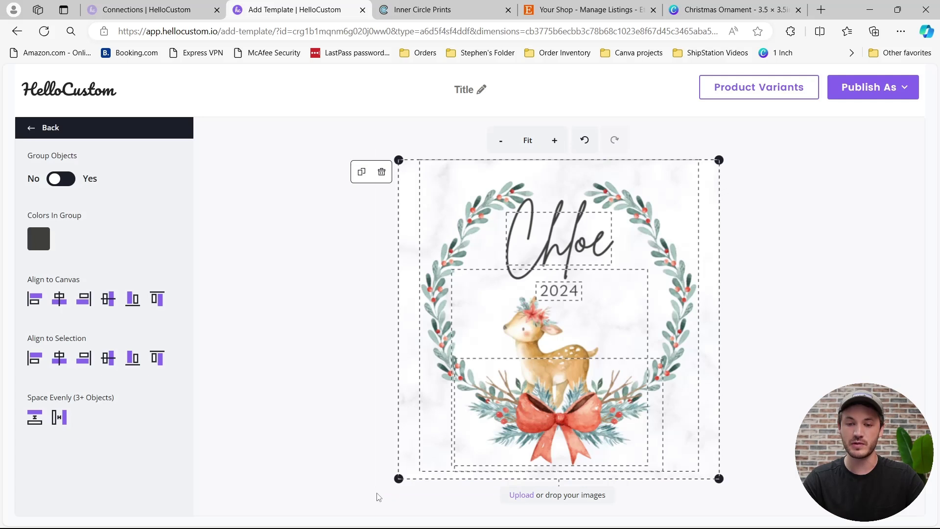
pyautogui.click(789, 351)
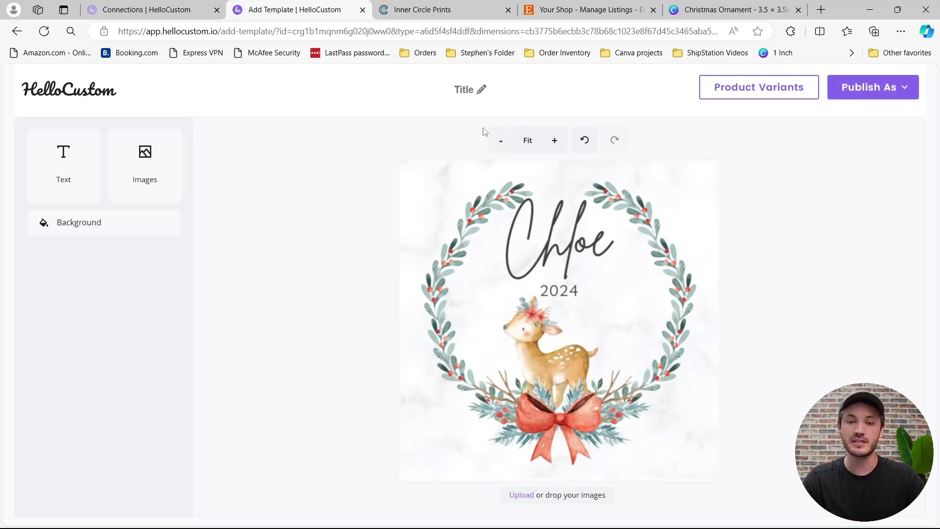
# - Title the template "Christmas Ornament O-001" and link it to SKU O-001 of the active 3" Ceramic Ornament listing
pyautogui.click(465, 91)
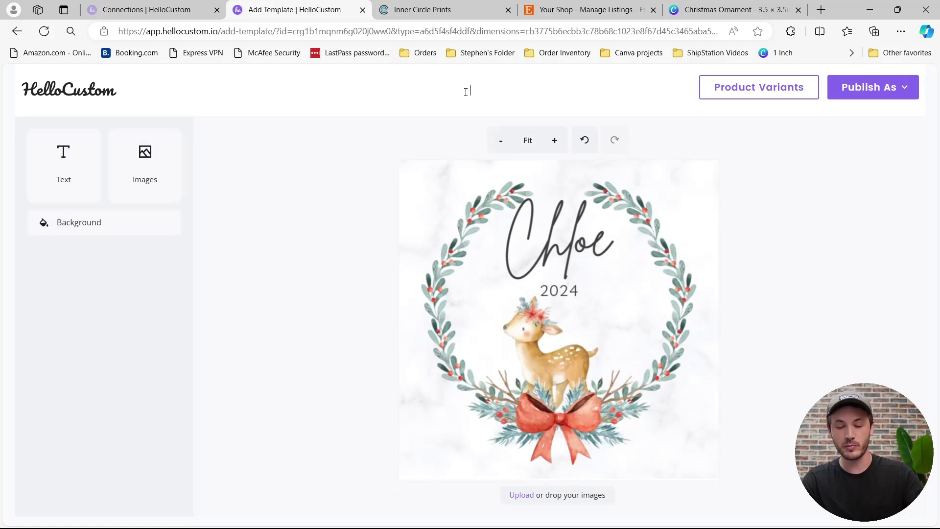
pyautogui.write('Christmas Ornament O-001')
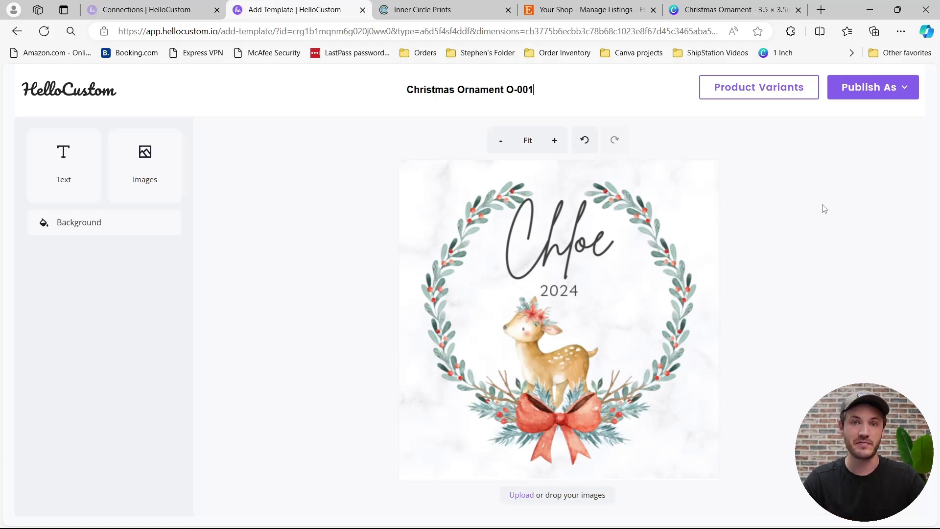
pyautogui.click(752, 93)
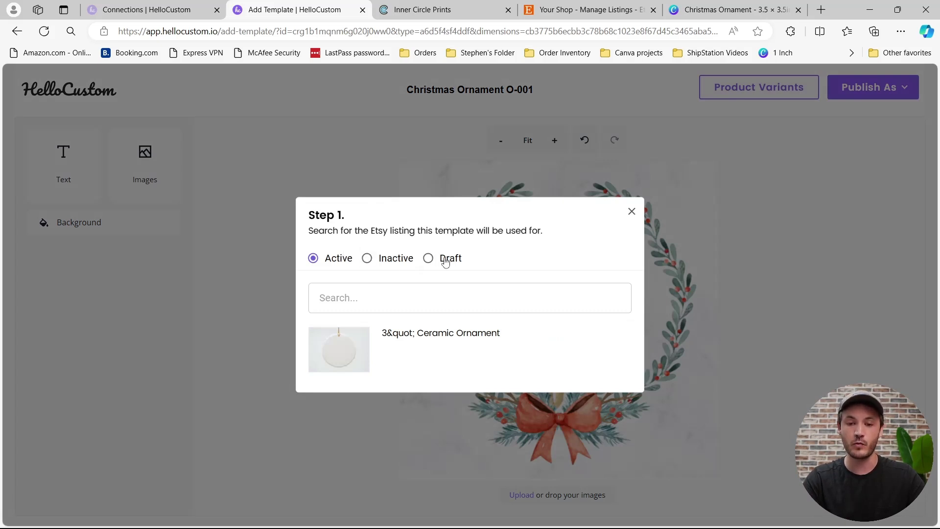
pyautogui.click(363, 354)
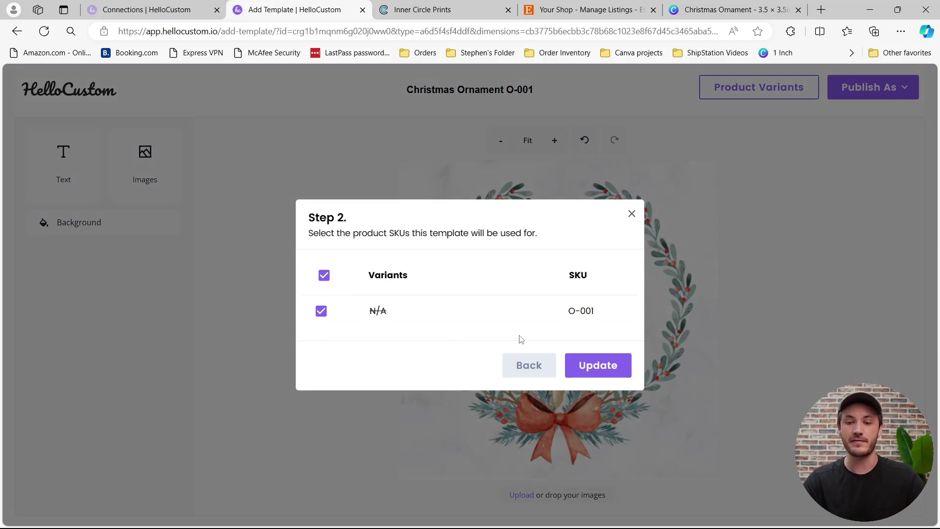
pyautogui.click(598, 365)
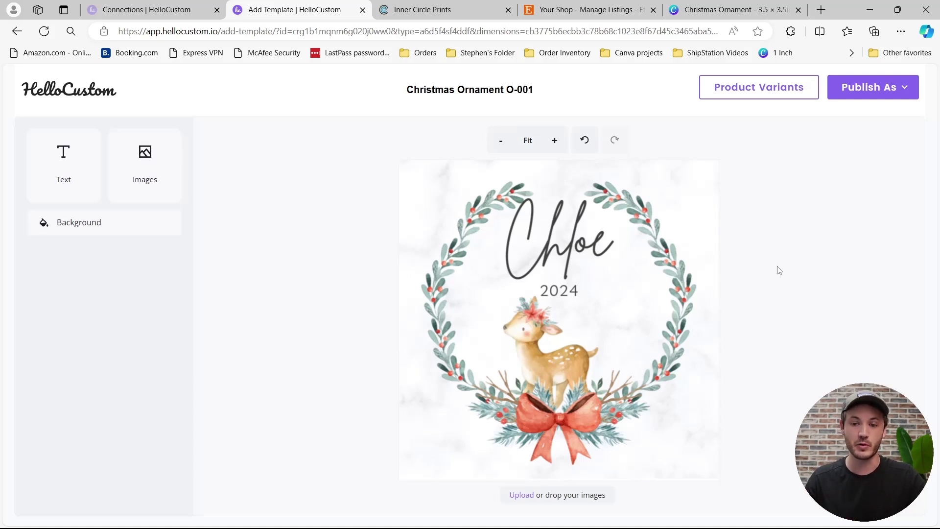
# - Widen the text box of the script name on both sides to nearly the wreath's inner width and tag it as Name
pyautogui.click(568, 238)
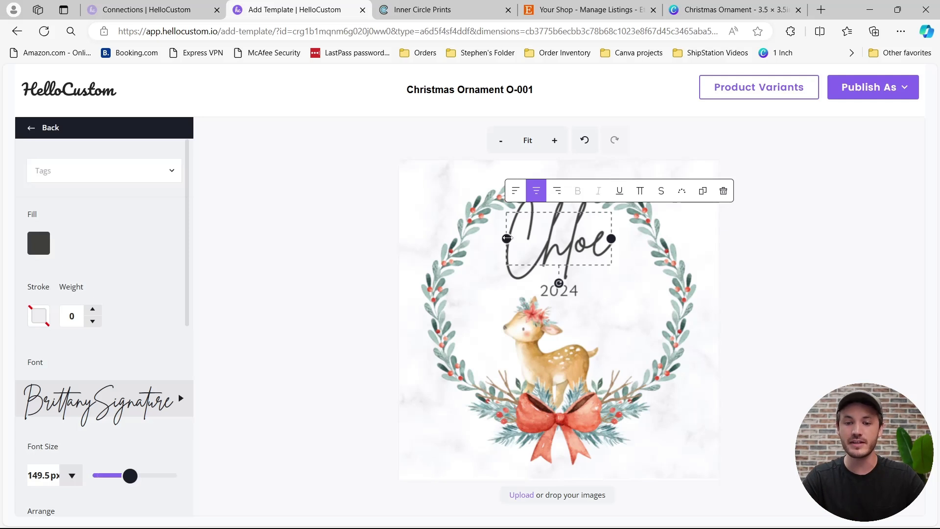
pyautogui.moveTo(506, 238); pyautogui.dragTo(475, 239)
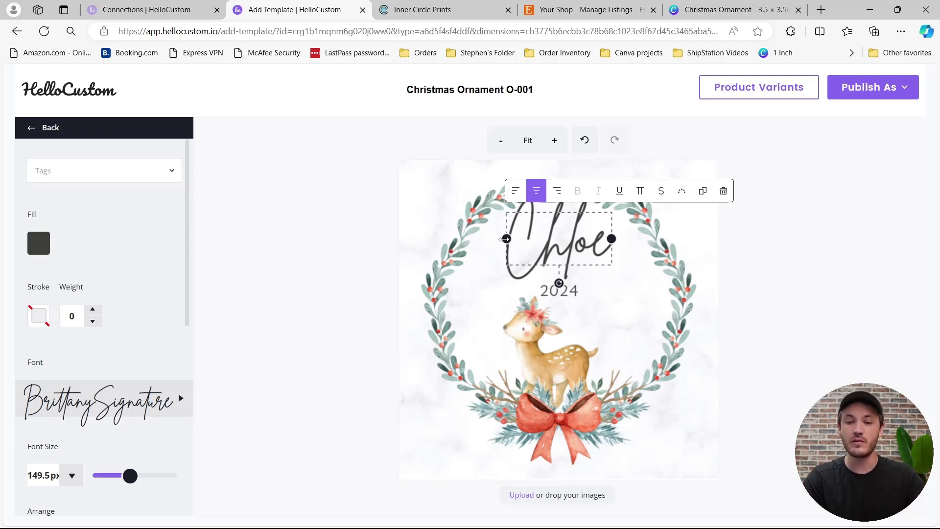
pyautogui.moveTo(506, 238); pyautogui.dragTo(473, 238)
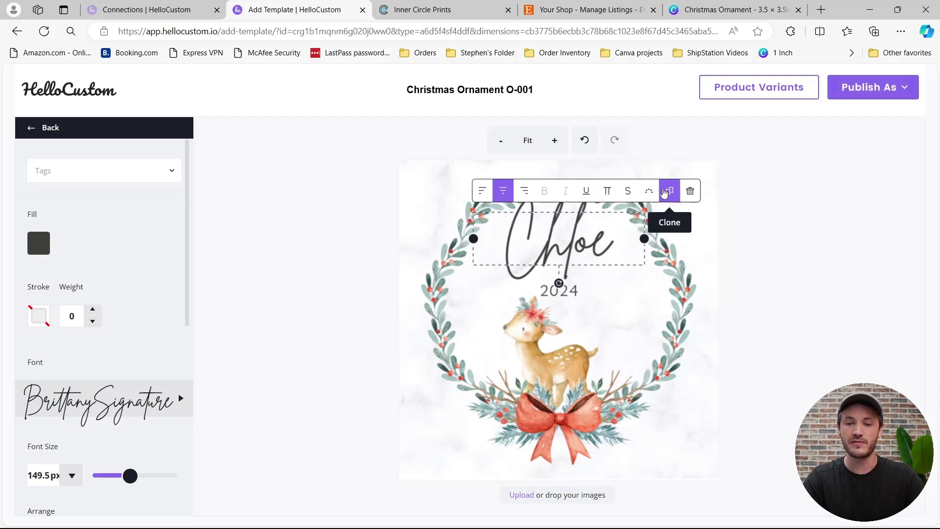
pyautogui.click(153, 170)
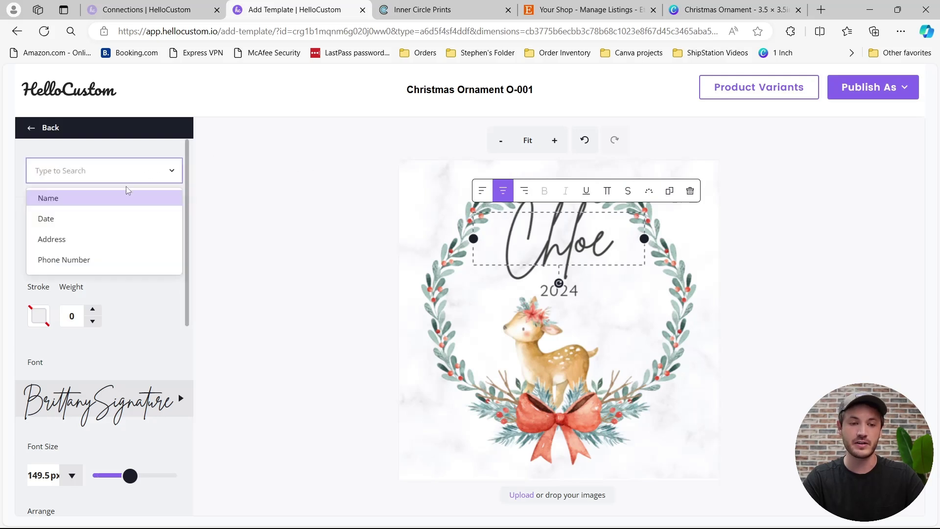
pyautogui.click(116, 203)
pyautogui.click(277, 269)
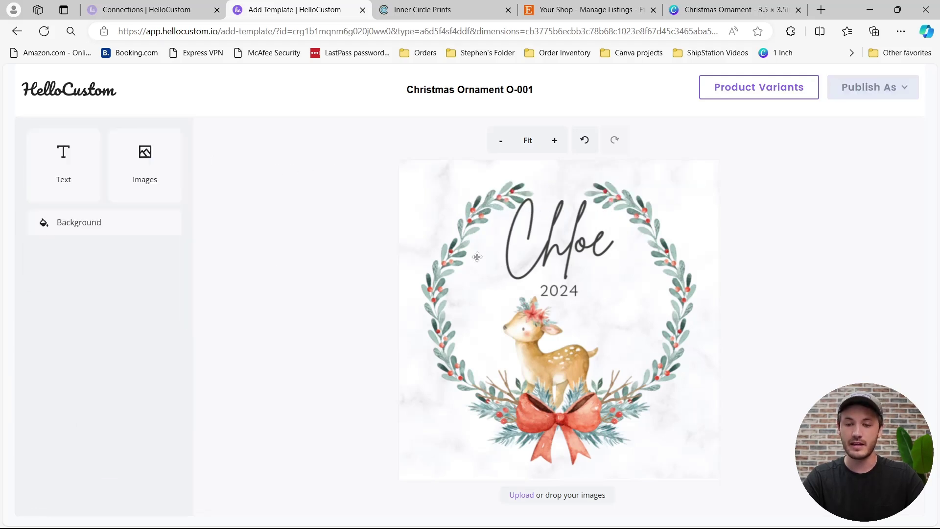
# - Widen the 2024 text box to nearly the wreath's inner width and tag it as Date
pyautogui.click(549, 289)
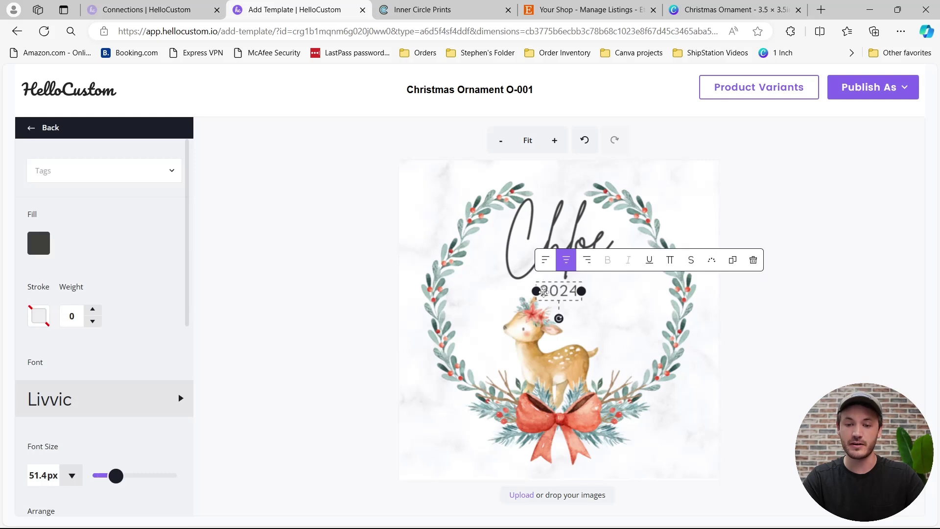
pyautogui.moveTo(537, 290); pyautogui.dragTo(463, 291)
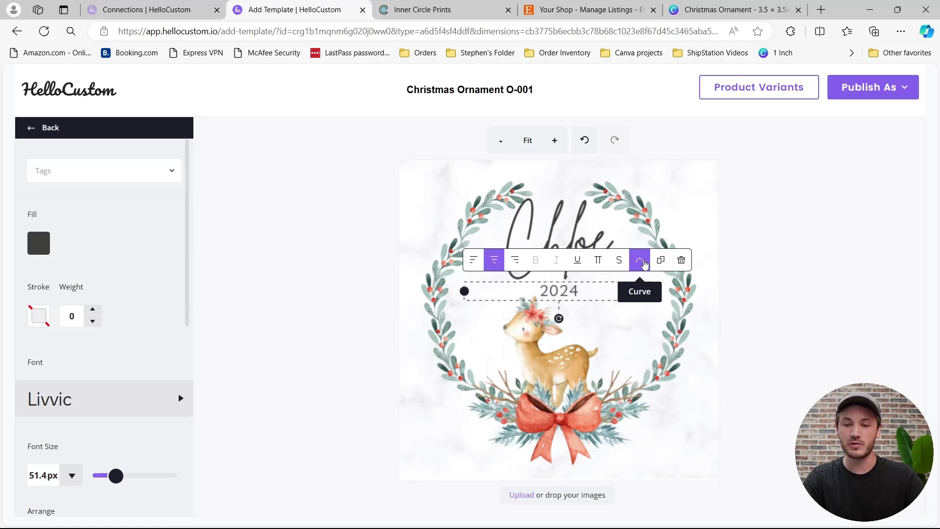
pyautogui.click(169, 172)
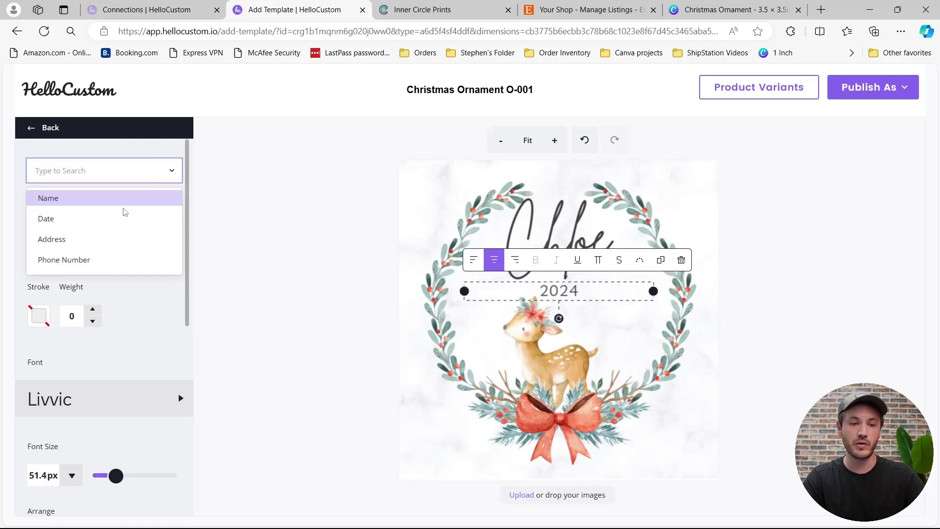
pyautogui.click(117, 223)
pyautogui.click(844, 326)
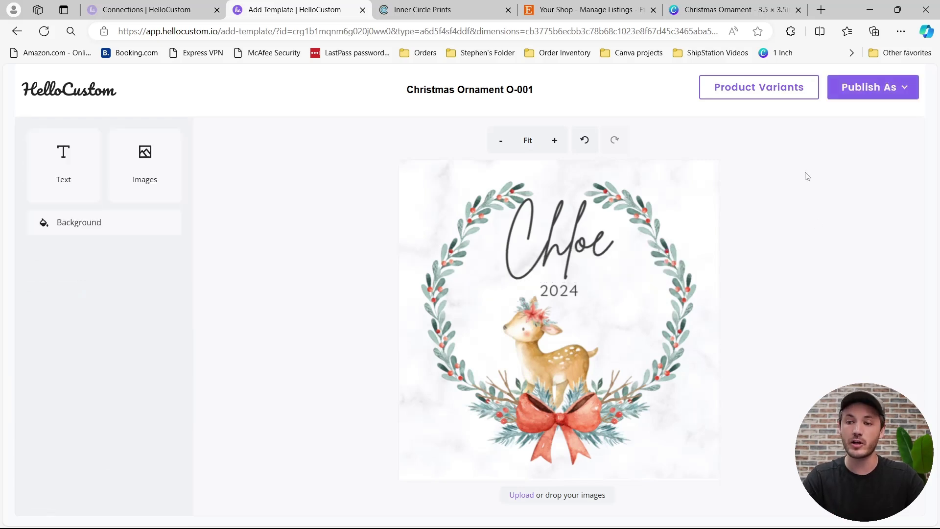
# - Publish the template as active, accepting the non-transparent background and turning off that warning for the future
pyautogui.click(864, 100)
pyautogui.click(857, 121)
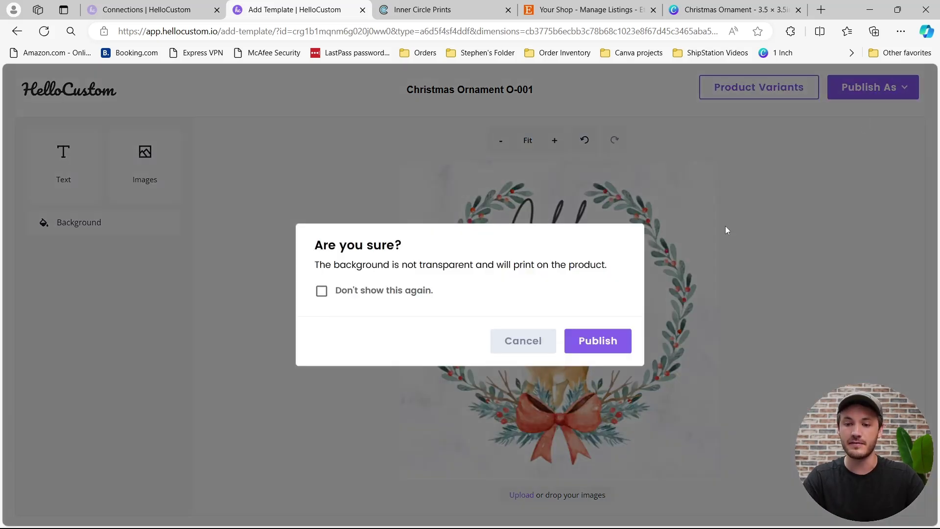
pyautogui.click(321, 292)
pyautogui.click(594, 341)
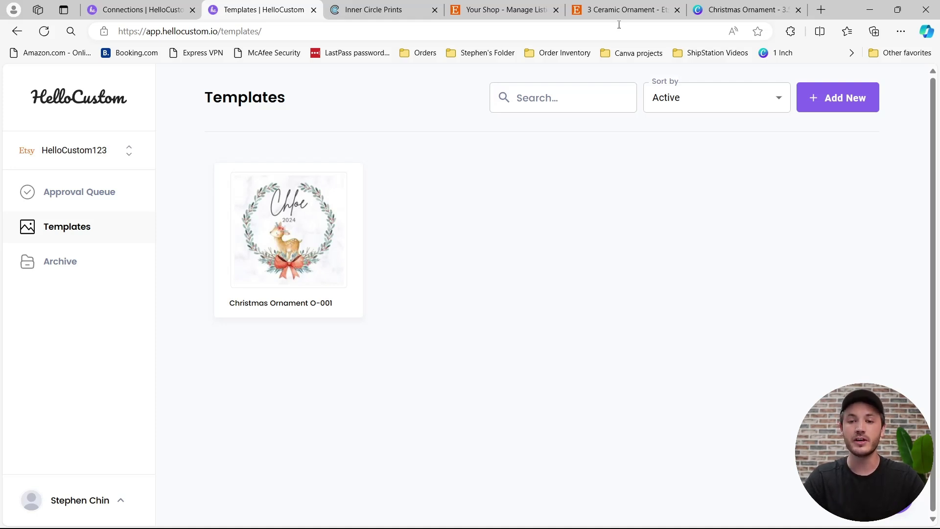
# - Switch to the Etsy ornament listing and enter a personalization request giving the customer's name and the date 2024
pyautogui.click(622, 10)
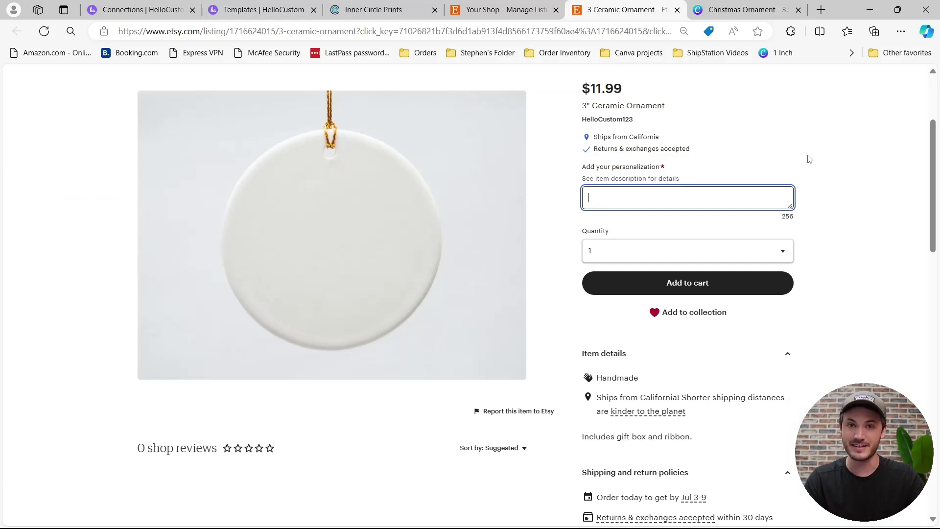
pyautogui.write('Can the name be Samantha and the date be 2024?')
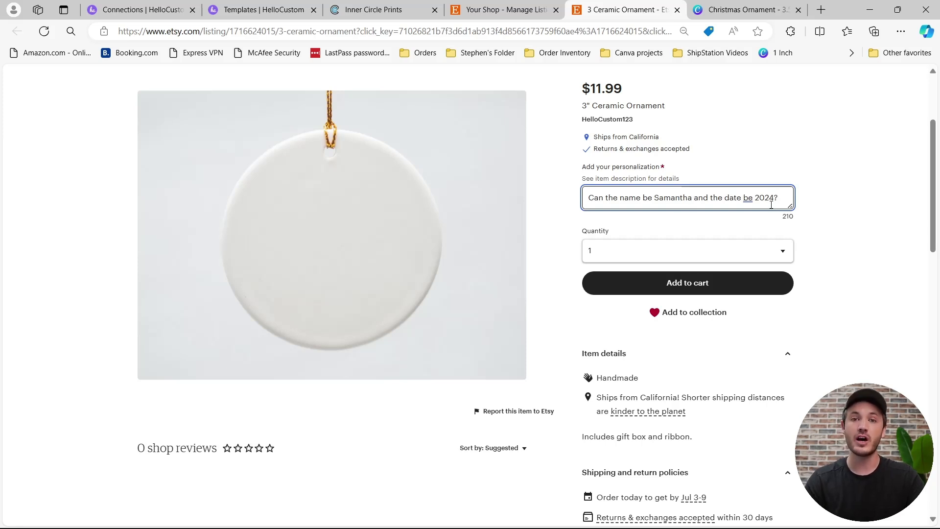
pyautogui.doubleClick(684, 198)
pyautogui.doubleClick(766, 201)
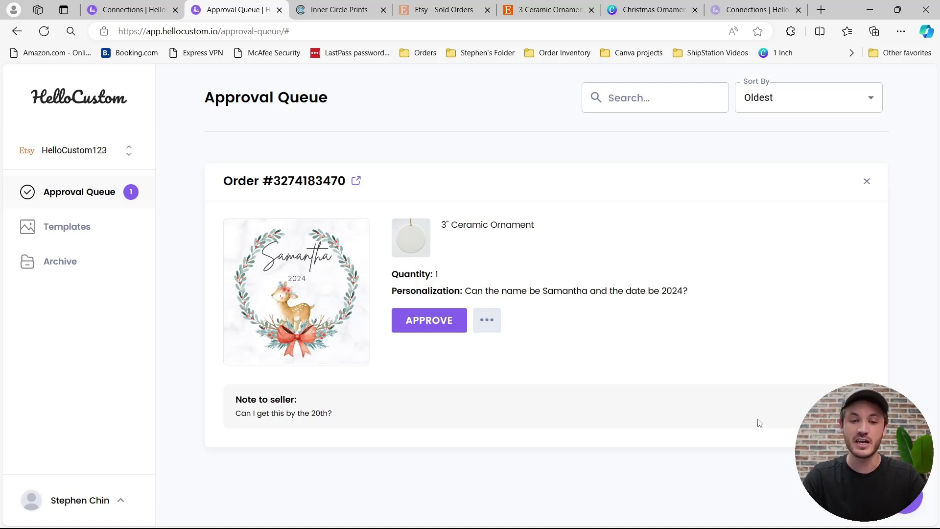
# - Compare the requested name and date of the ornament order in HelloCustom's Approval Queue with its enlarged design preview
pyautogui.moveTo(343, 333)
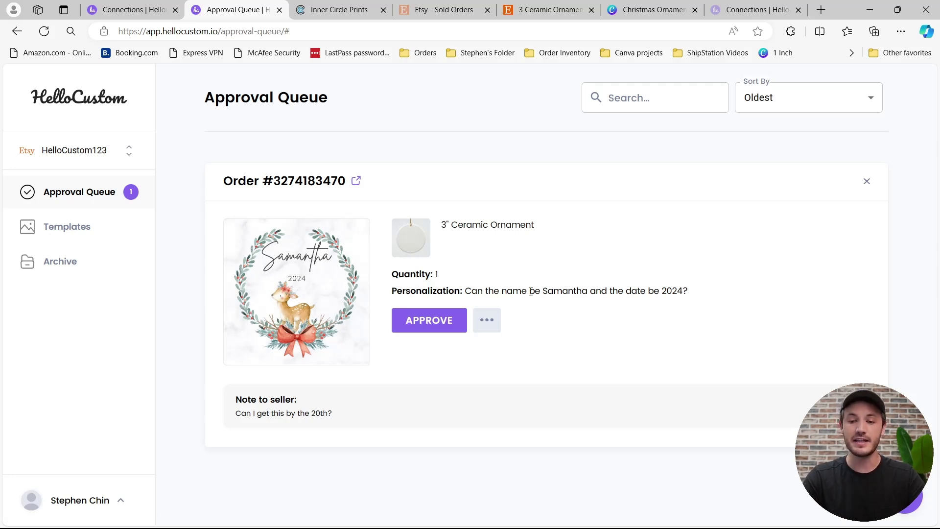
pyautogui.doubleClick(558, 290)
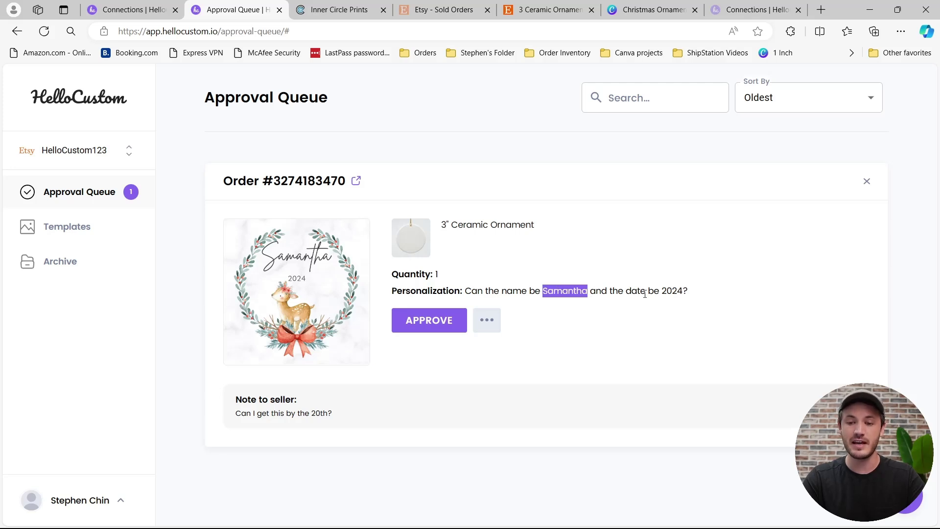
pyautogui.doubleClick(664, 291)
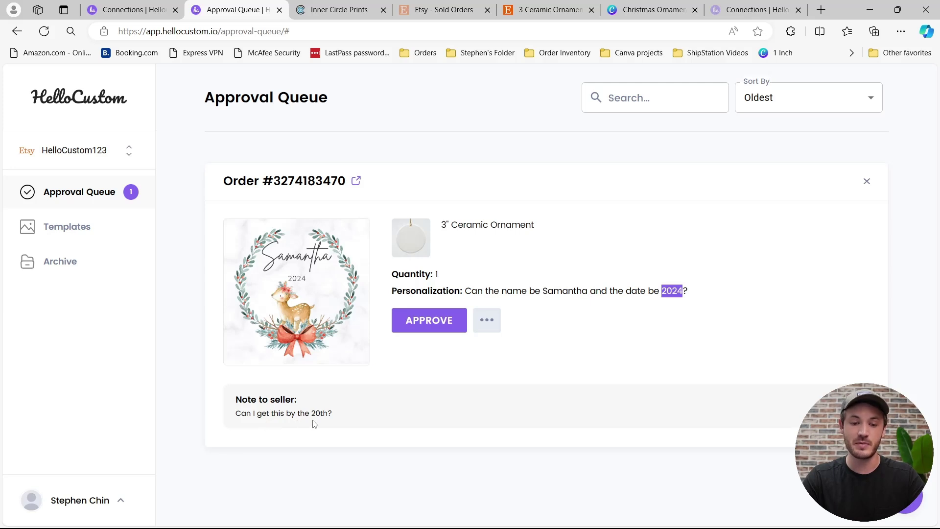
pyautogui.click(340, 342)
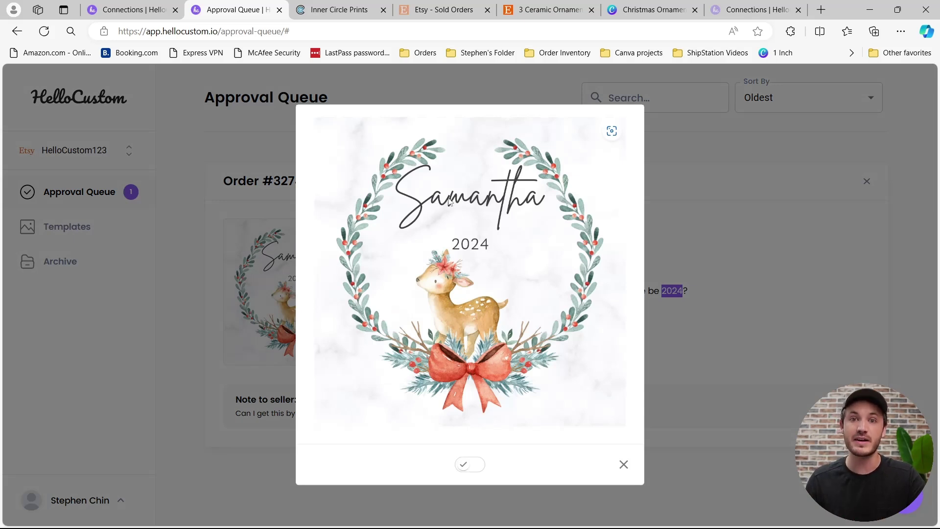
# - Close the enlarged design preview and show the download formats available for the ornament order
pyautogui.click(624, 465)
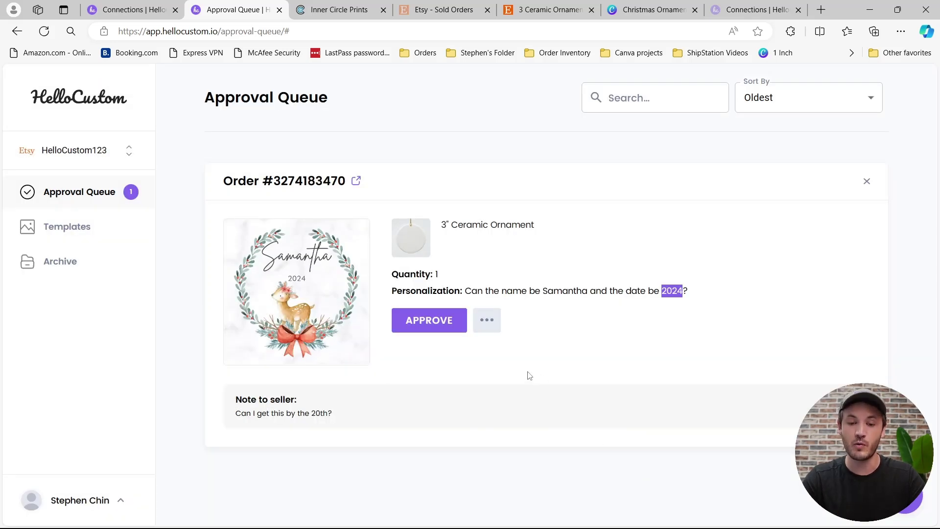
pyautogui.click(484, 335)
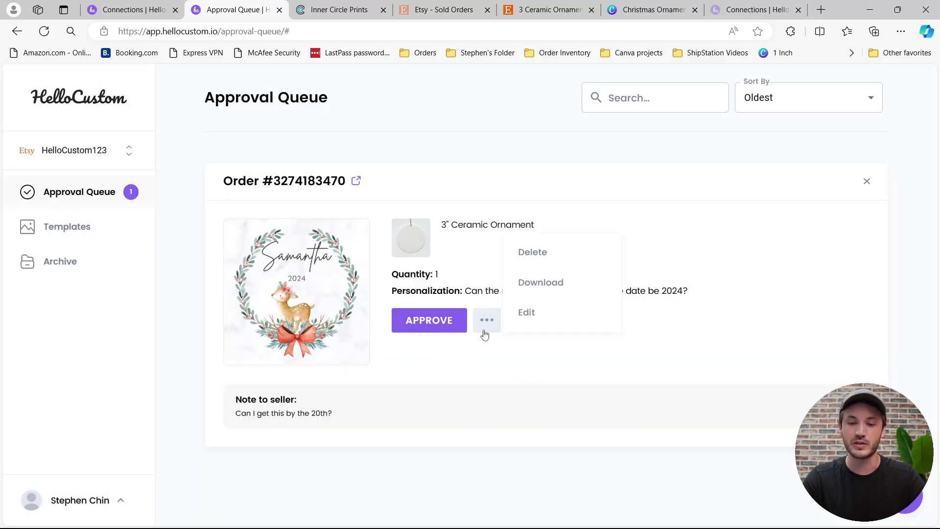
pyautogui.click(542, 284)
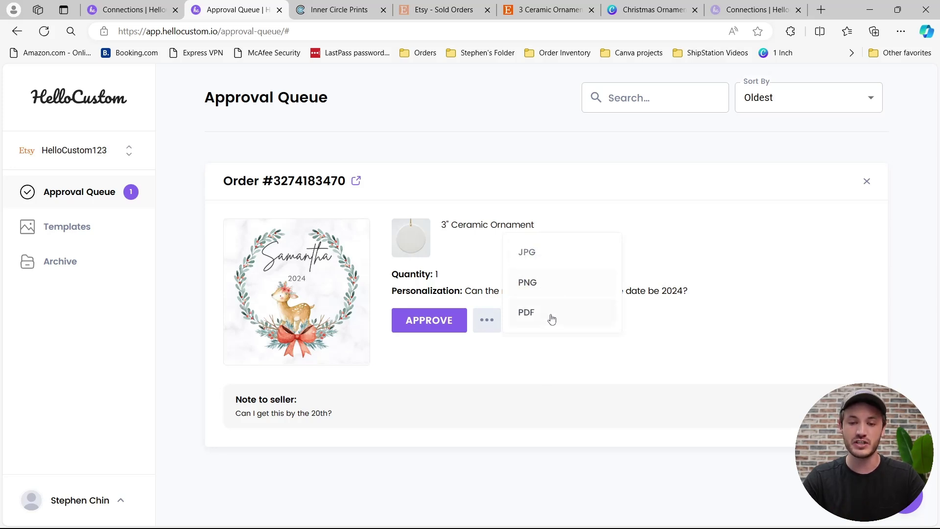
# - Open the ornament order's design for editing, then save it and return to the Approval Queue
pyautogui.click(485, 321)
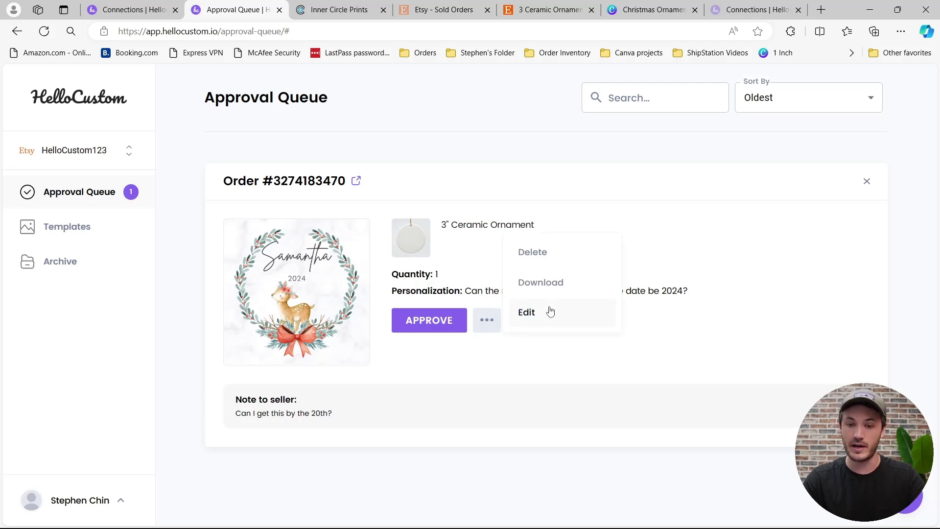
pyautogui.click(535, 315)
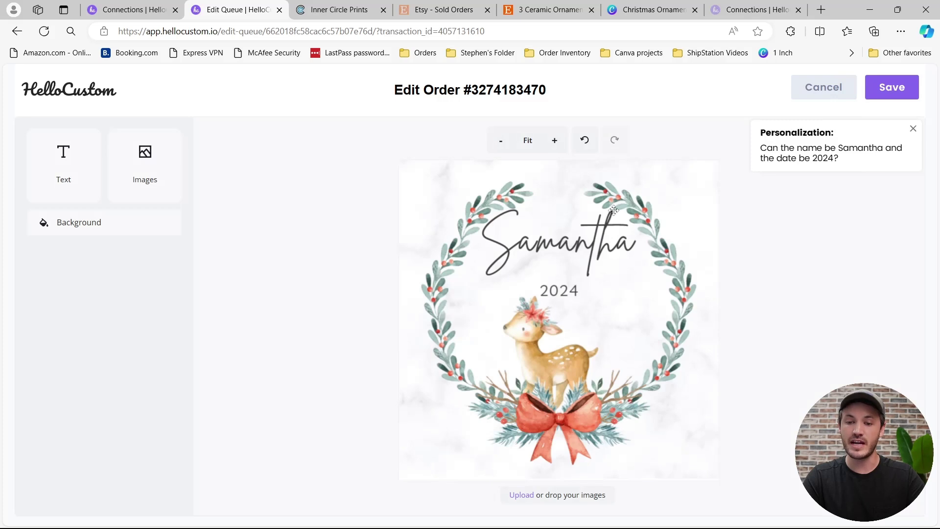
pyautogui.click(885, 94)
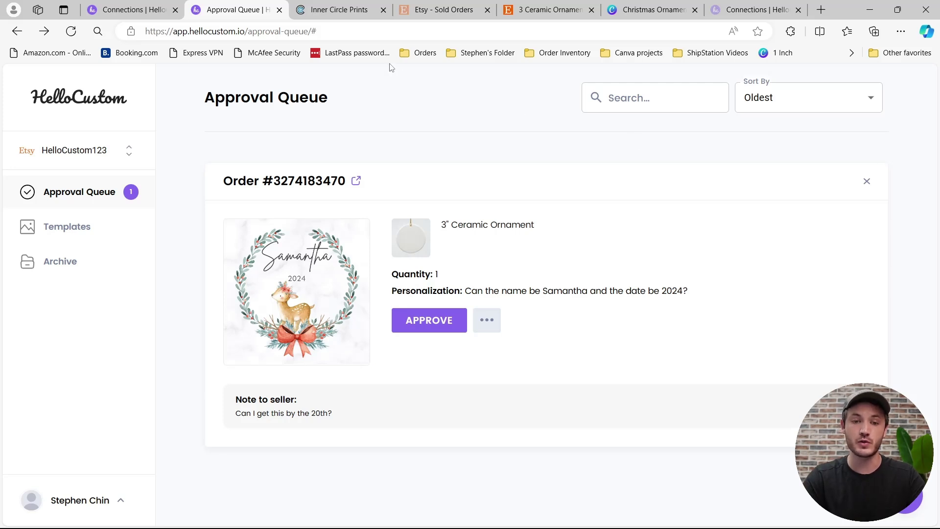
# - Switch to the Inner Circle Prints orders, fetch the orders from Etsy and find the newest 3" Ceramic Ornament order
pyautogui.click(342, 9)
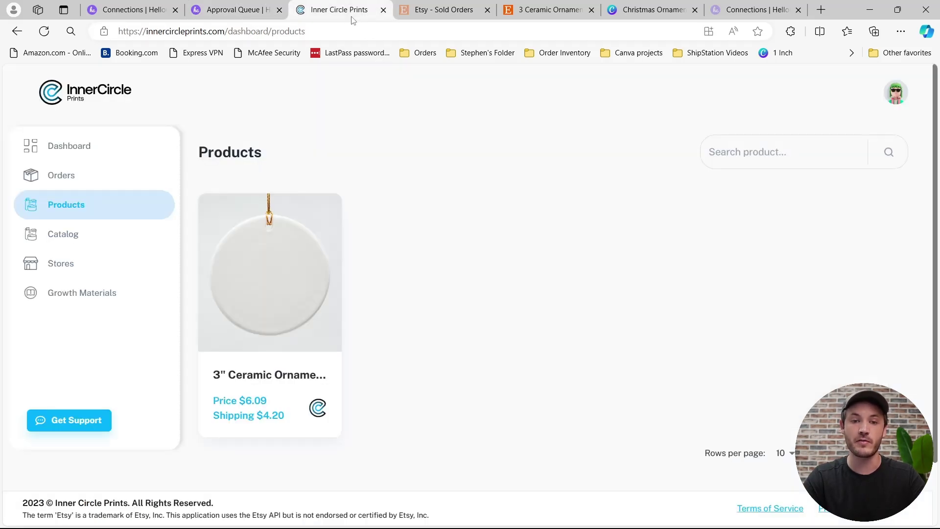
pyautogui.click(72, 185)
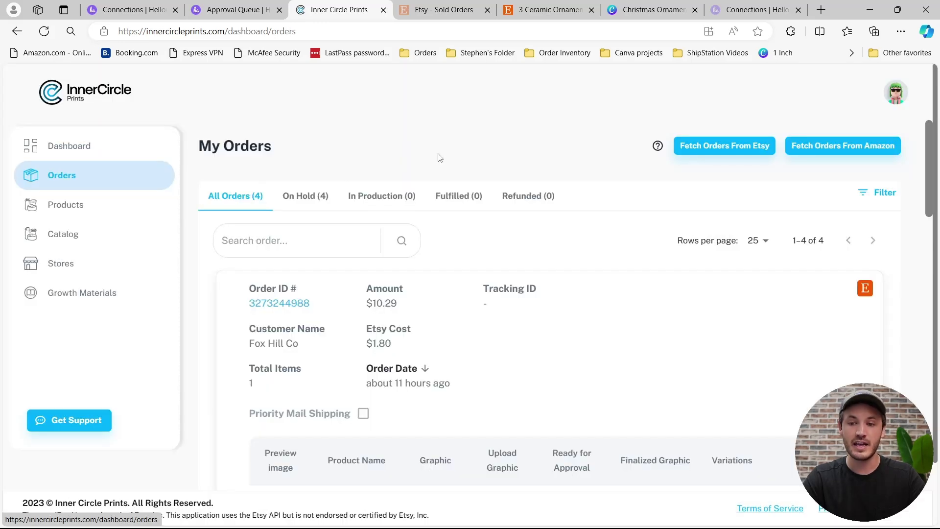
pyautogui.click(737, 145)
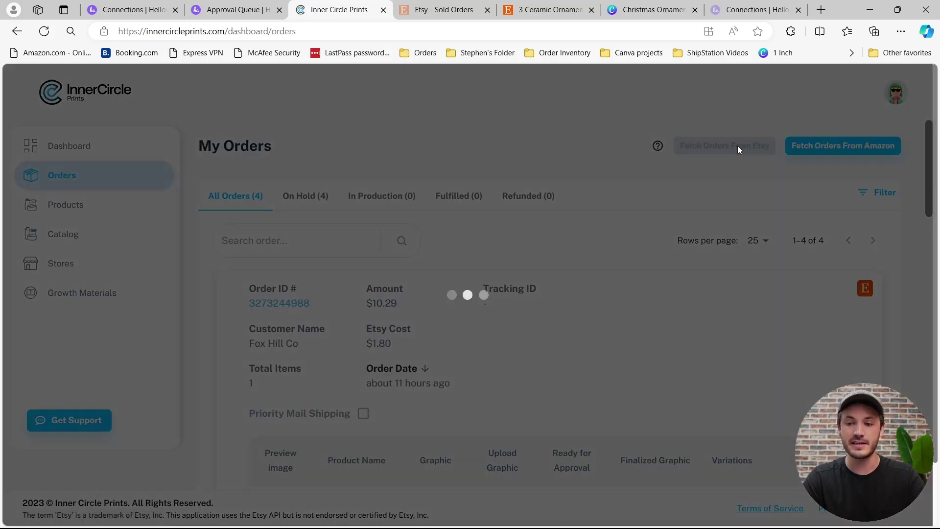
pyautogui.scroll(-3, 712, 355)
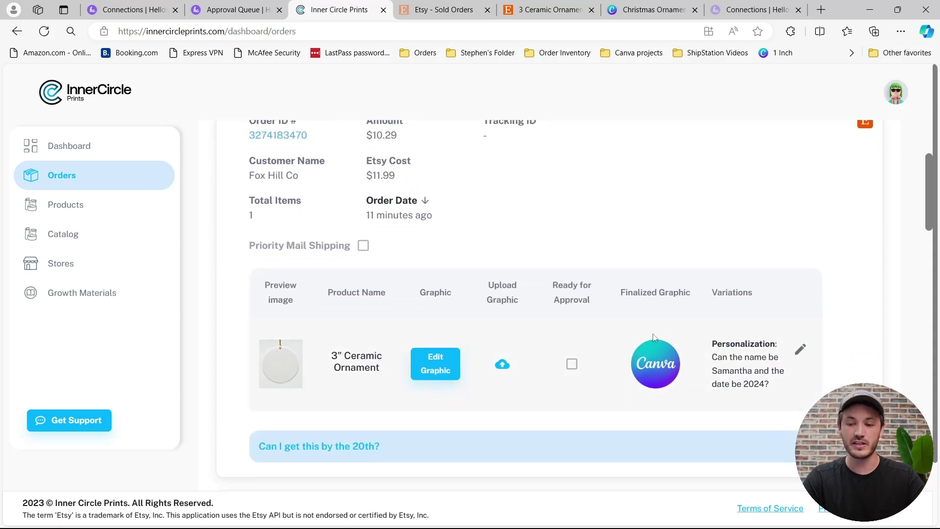
# - Switch back to HelloCustom's Approval Queue and approve the personalized 3" Ceramic Ornament order
pyautogui.click(237, 11)
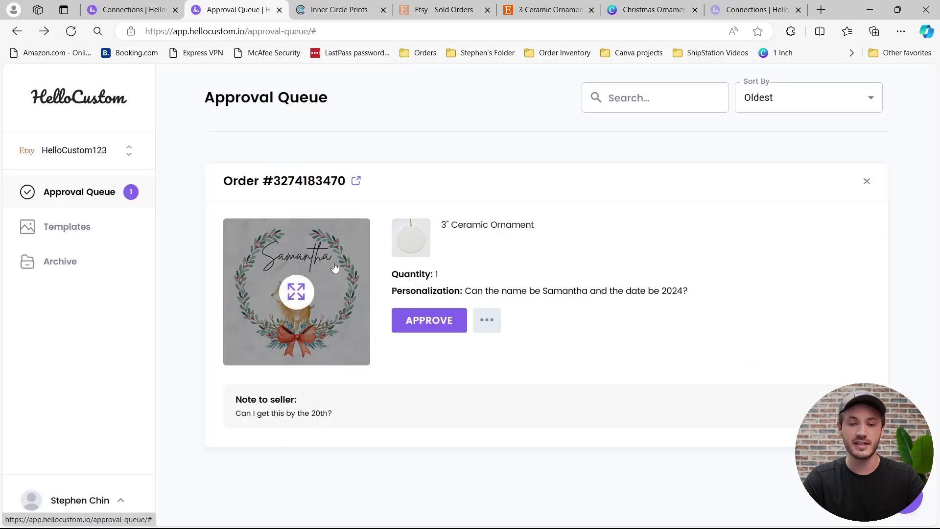
pyautogui.click(439, 321)
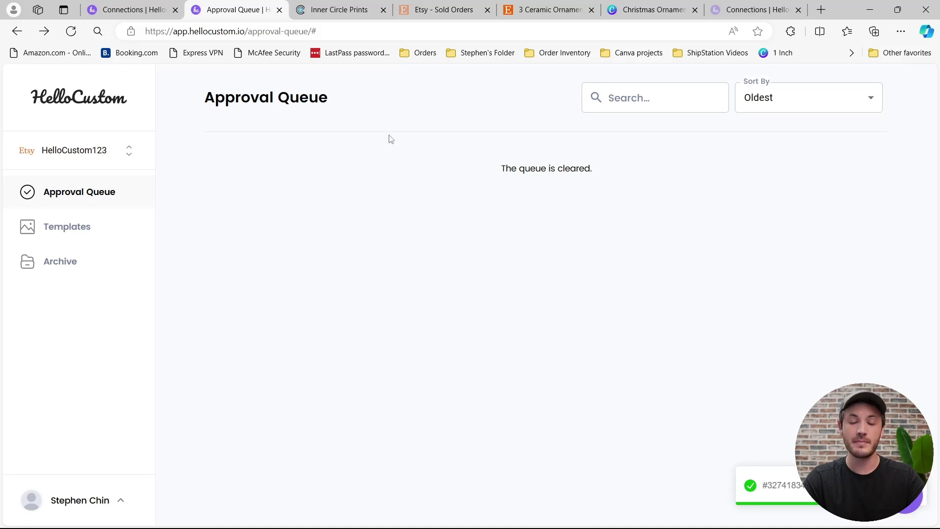
# - Switch to Inner Circle Prints, reload the orders and check the finalized graphic of the 3" Ceramic Ornament order
pyautogui.click(335, 18)
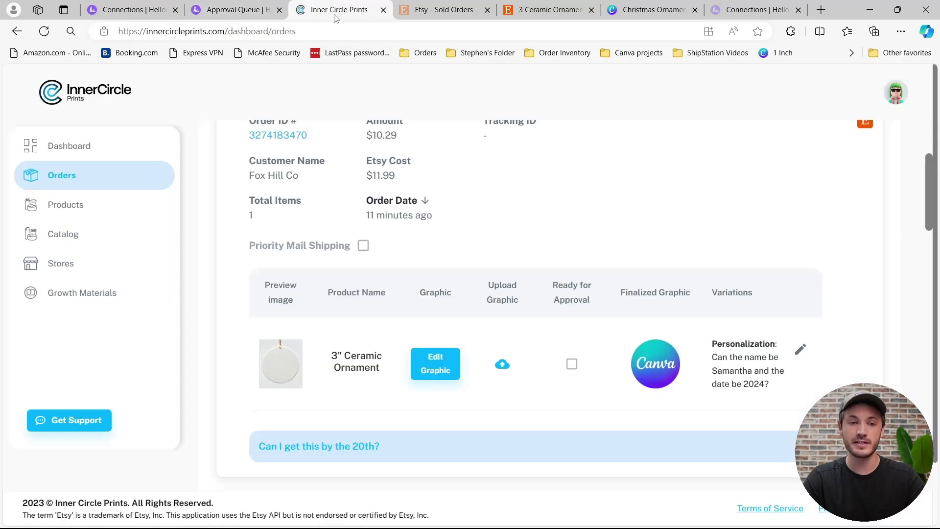
pyautogui.click(44, 31)
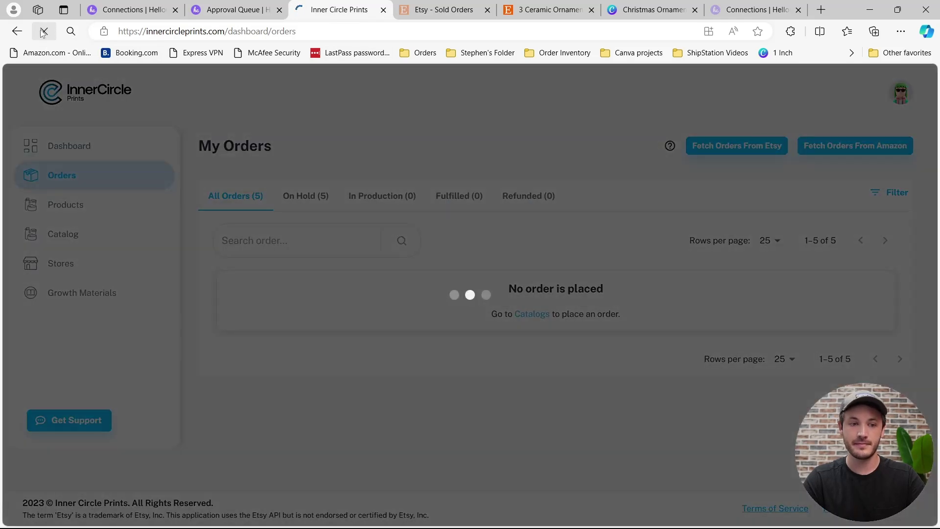
pyautogui.scroll(-3, 498, 300)
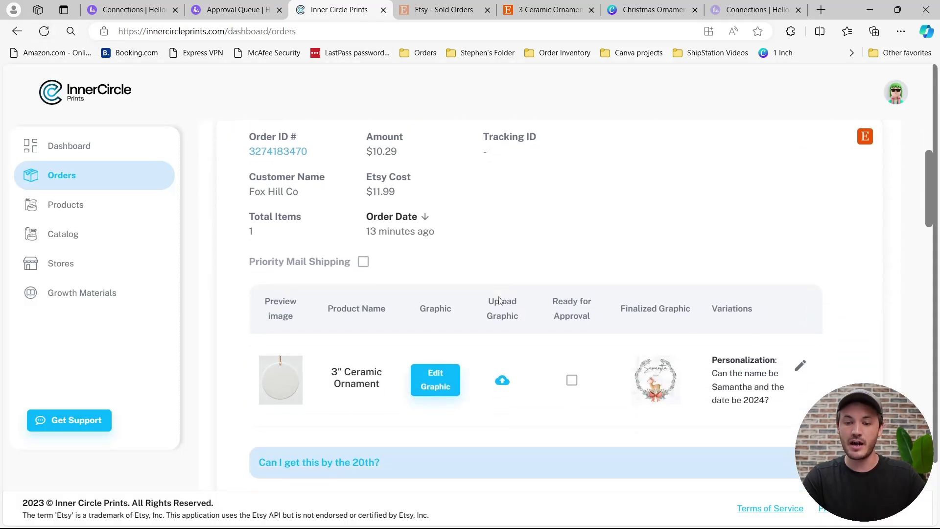